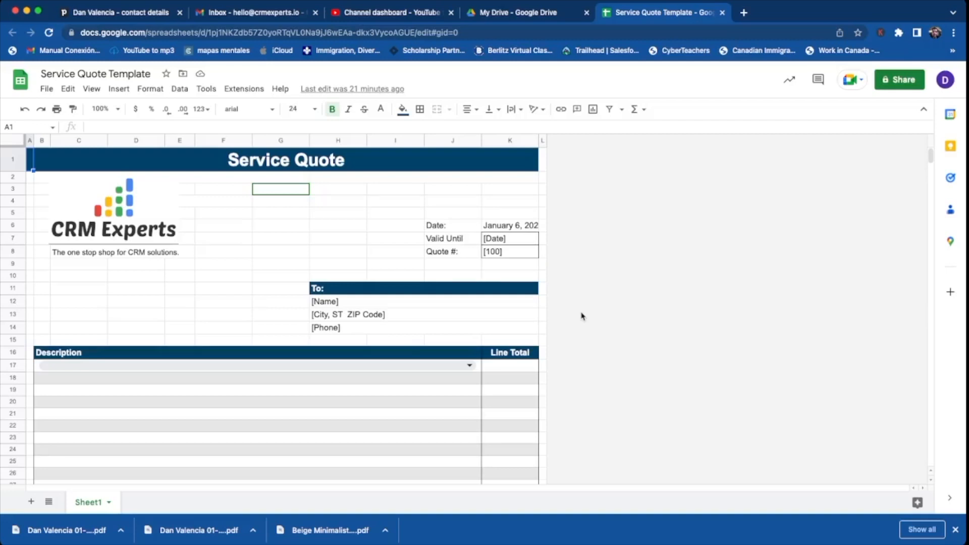
Review the service quote template from header to footer, including the options offered in the first Description row.
{"action": "scroll", "coordinate": [585, 367], "scroll_direction": "down", "scroll_amount": 2}
{"action": "scroll", "coordinate": [584, 367], "scroll_direction": "up", "scroll_amount": 2}
{"action": "scroll", "coordinate": [385, 458], "scroll_direction": "down", "scroll_amount": 1}
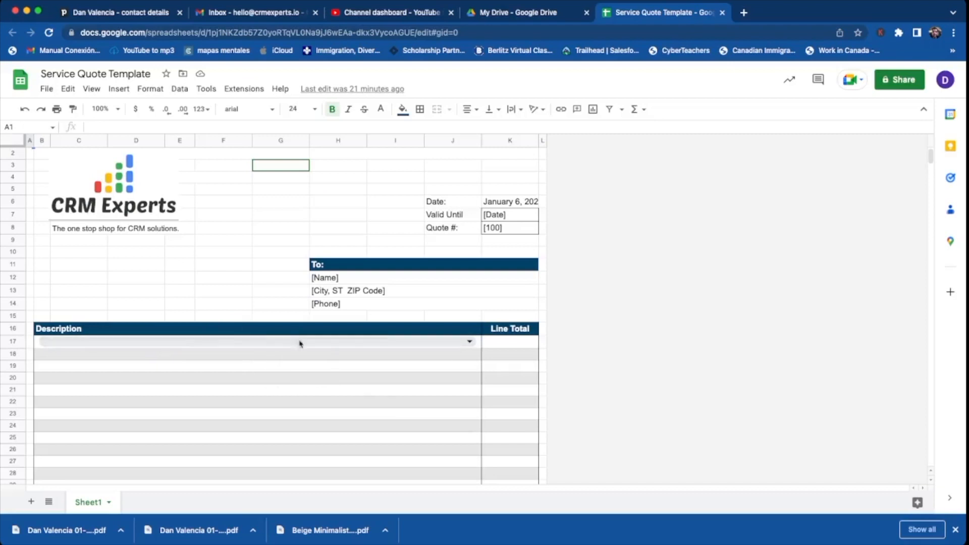
{"action": "scroll", "coordinate": [253, 378], "scroll_direction": "up", "scroll_amount": 1}
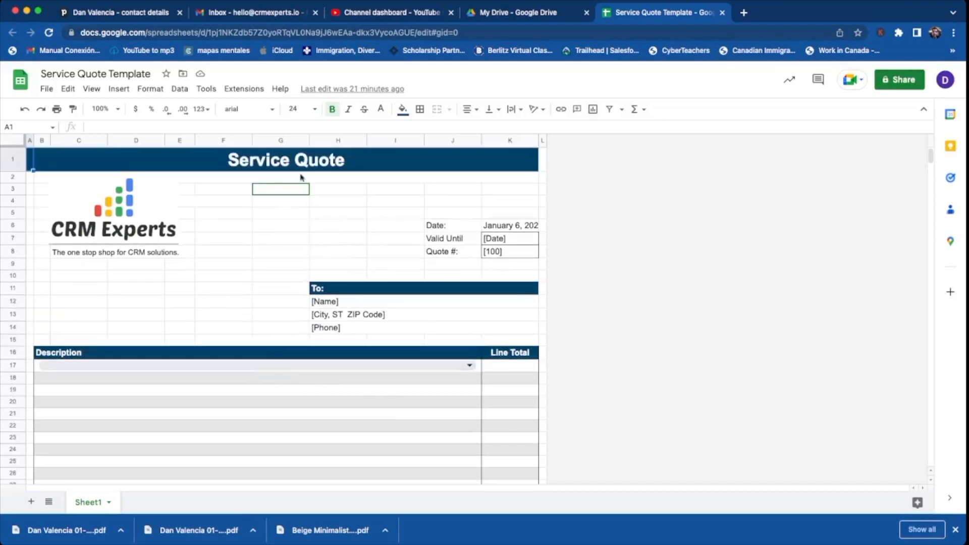
{"action": "left_click", "coordinate": [265, 365]}
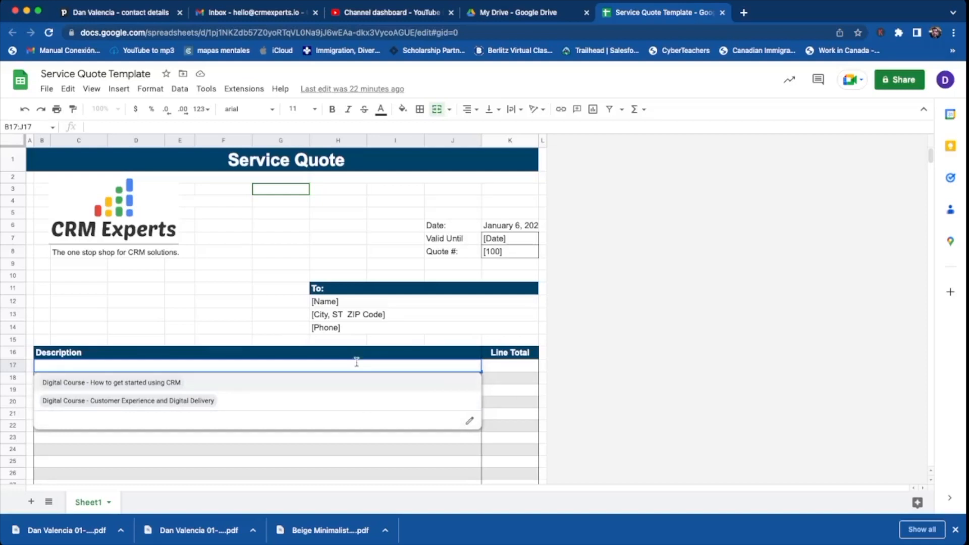
{"action": "left_click", "coordinate": [258, 304]}
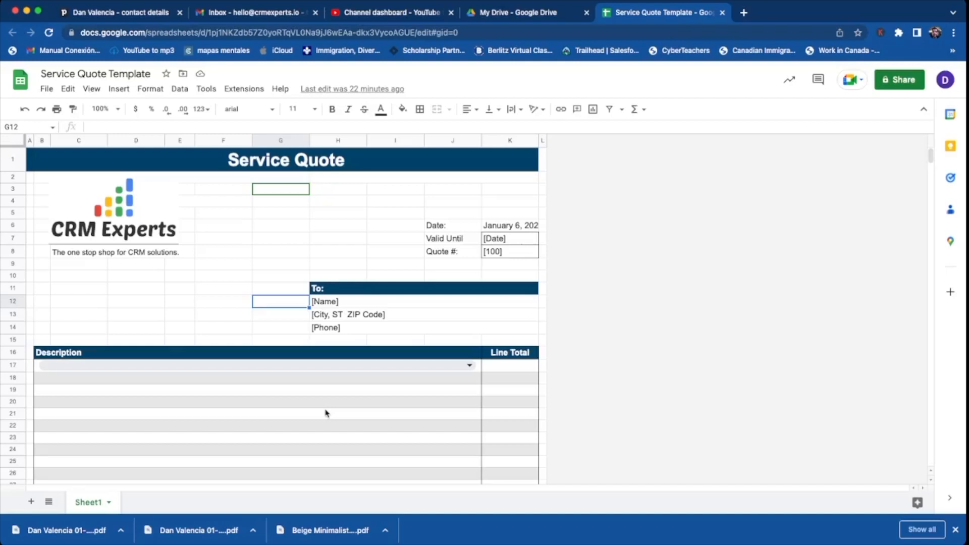
{"action": "scroll", "coordinate": [333, 435], "scroll_direction": "down", "scroll_amount": 5}
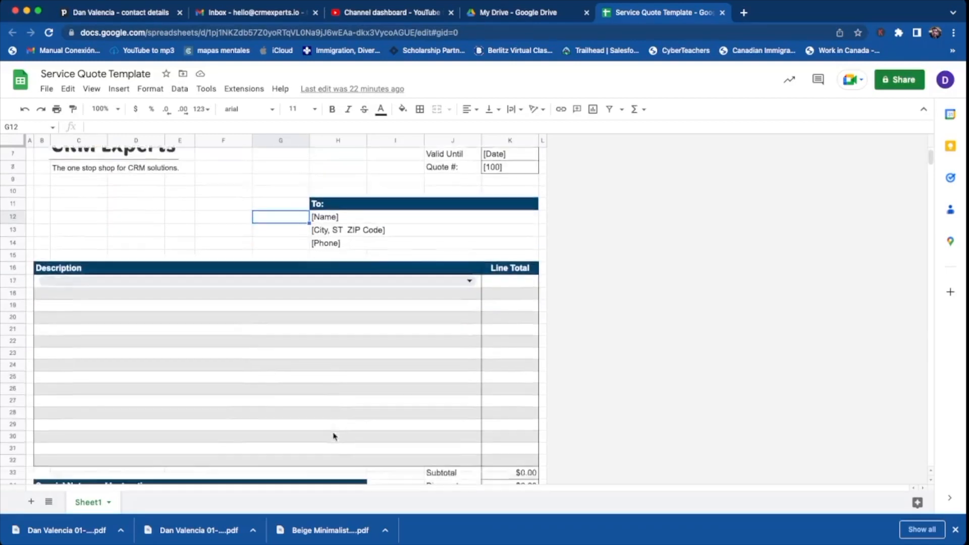
{"action": "scroll", "coordinate": [333, 435], "scroll_direction": "down", "scroll_amount": 2}
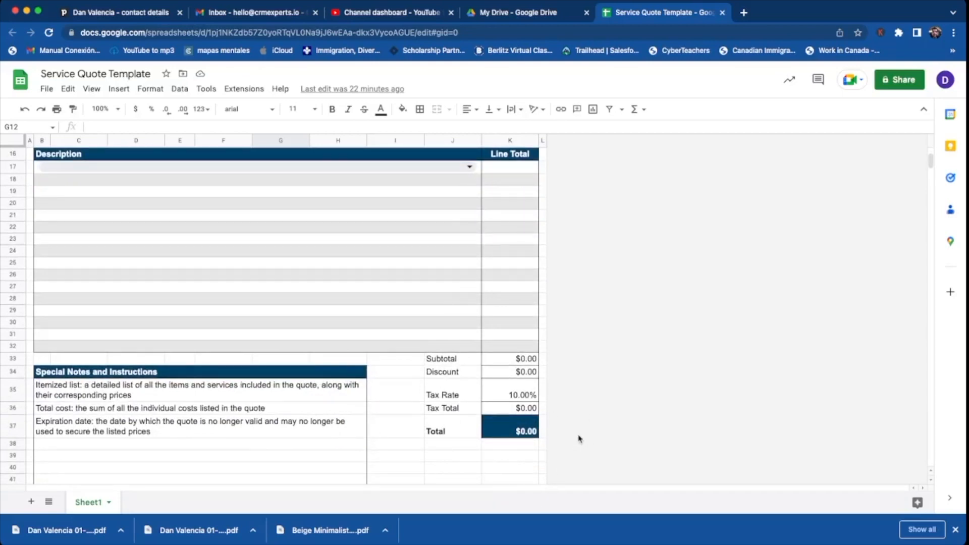
{"action": "scroll", "coordinate": [292, 411], "scroll_direction": "down", "scroll_amount": 3}
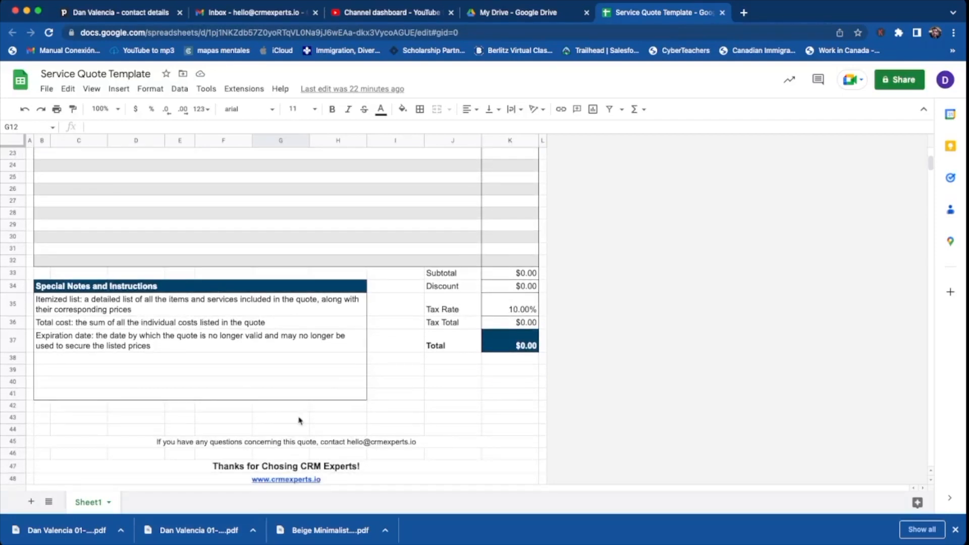
{"action": "scroll", "coordinate": [299, 419], "scroll_direction": "down", "scroll_amount": 1}
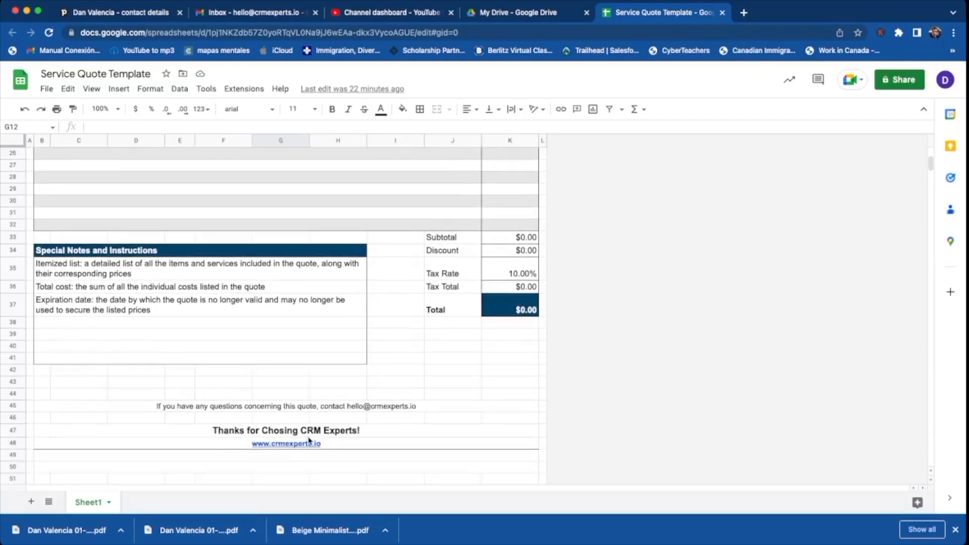
{"action": "mouse_move", "coordinate": [381, 446]}
{"action": "scroll", "coordinate": [440, 430], "scroll_direction": "up", "scroll_amount": 8}
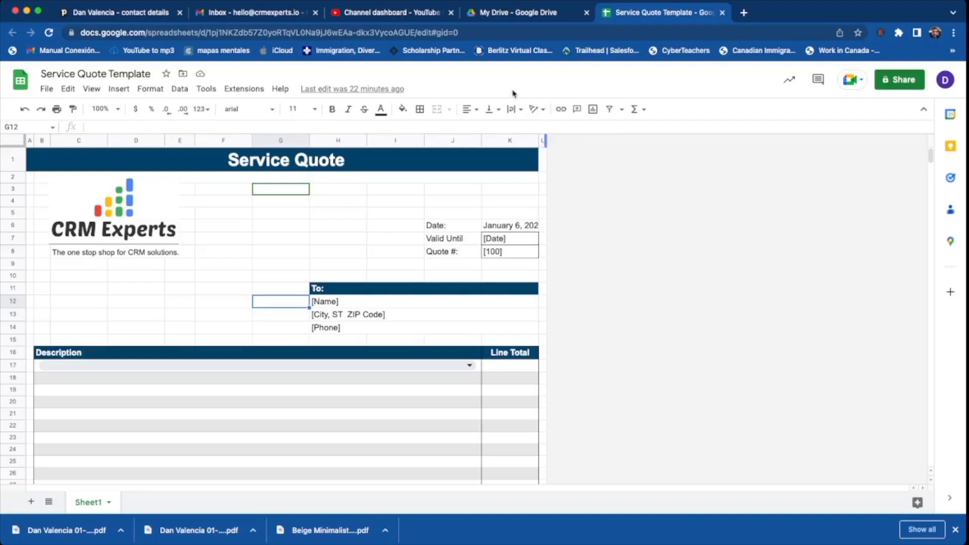
Switch to Pipedrive and create a contact document template from the Service Quote Template spreadsheet in Google Drive cloud storage.
{"action": "left_click", "coordinate": [140, 17]}
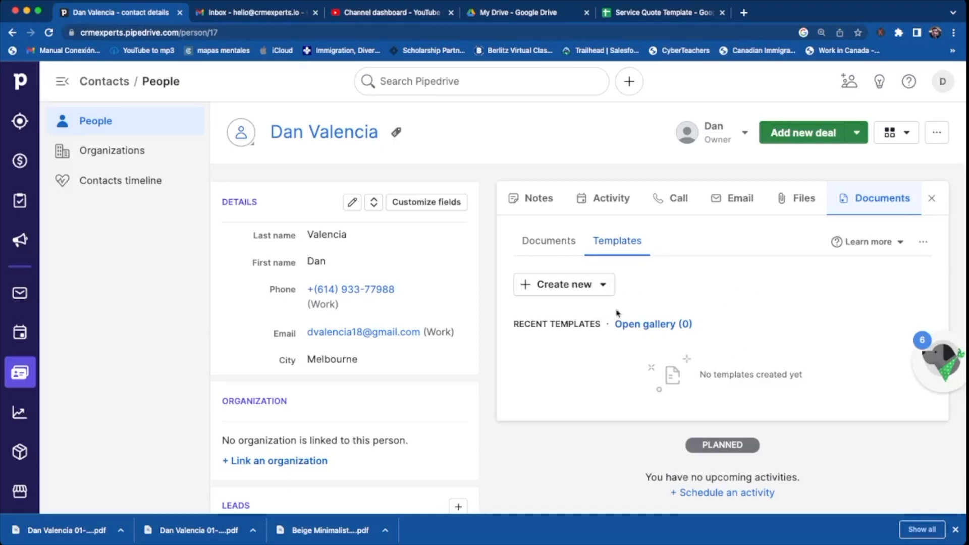
{"action": "left_click", "coordinate": [594, 287]}
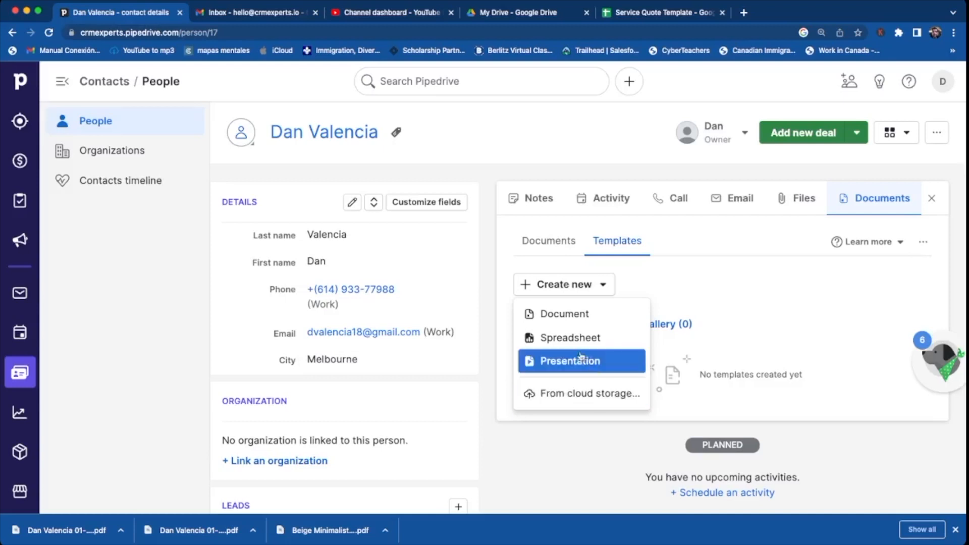
{"action": "left_click", "coordinate": [585, 398]}
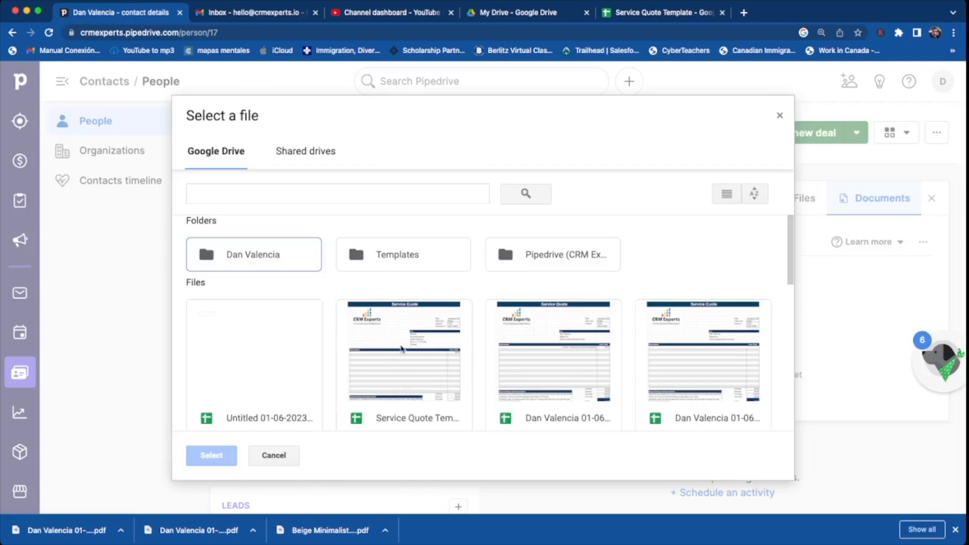
{"action": "left_click", "coordinate": [401, 348]}
{"action": "left_click", "coordinate": [214, 456]}
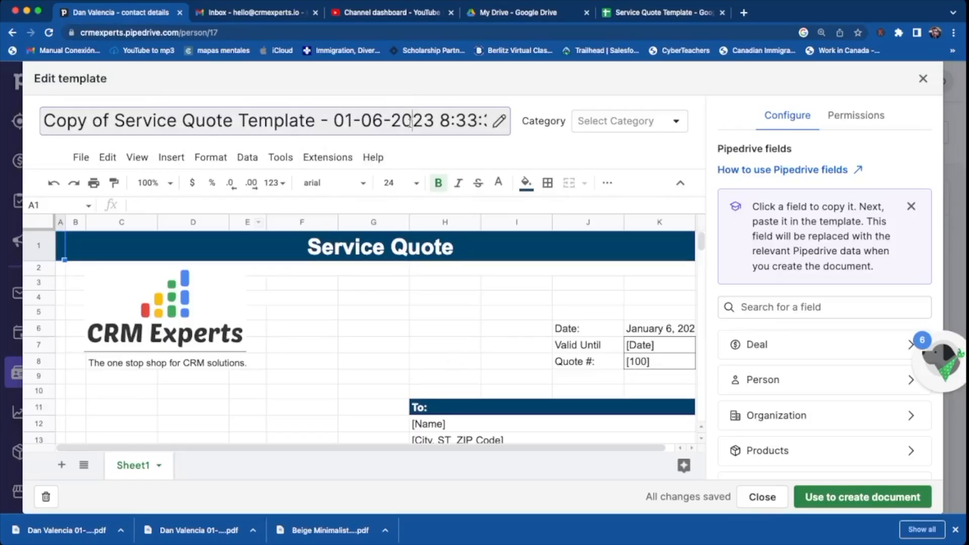
Rename the copied template as Service Quote Template.
{"action": "left_click_drag", "start_coordinate": [328, 121], "coordinate": [604, 154]}
{"action": "key", "text": "BackSpace"}
{"action": "key", "text": "BackSpace"}
{"action": "key", "text": "BackSpace"}
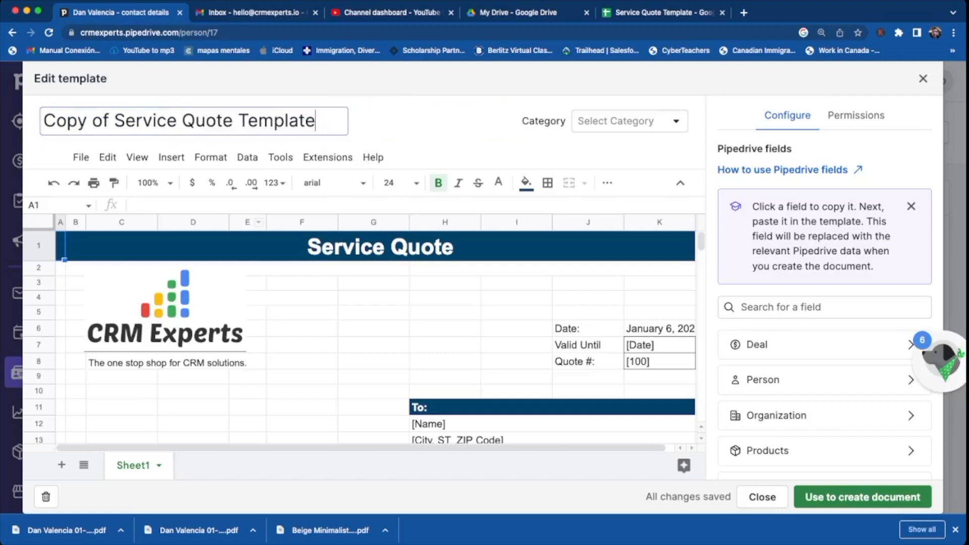
{"action": "key", "text": "Return"}
{"action": "left_click_drag", "start_coordinate": [125, 121], "coordinate": [8, 120]}
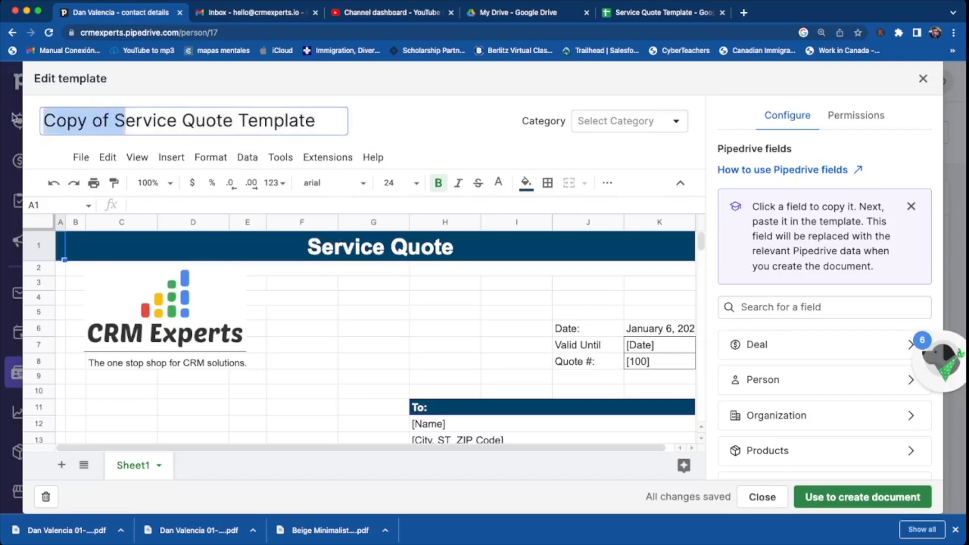
{"action": "type", "text": "S"}
{"action": "key", "text": "Return"}
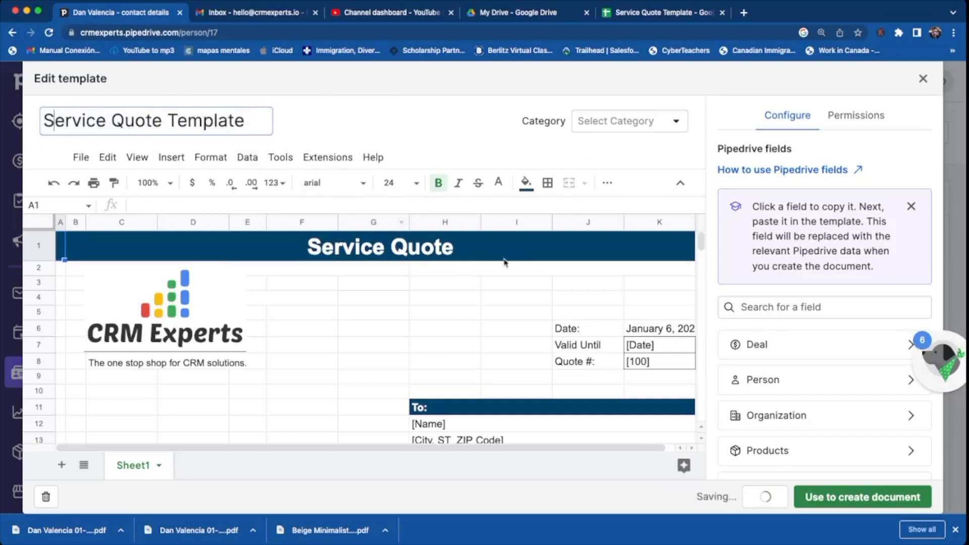
Examine the quote's header fields and the formula behind the Date value.
{"action": "scroll", "coordinate": [583, 302], "scroll_direction": "down", "scroll_amount": 1}
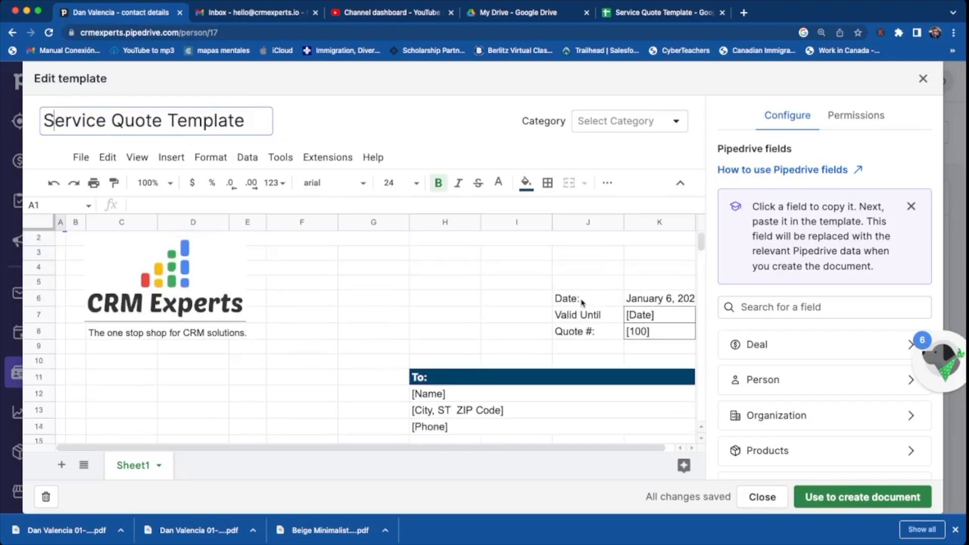
{"action": "scroll", "coordinate": [582, 302], "scroll_direction": "up", "scroll_amount": 1}
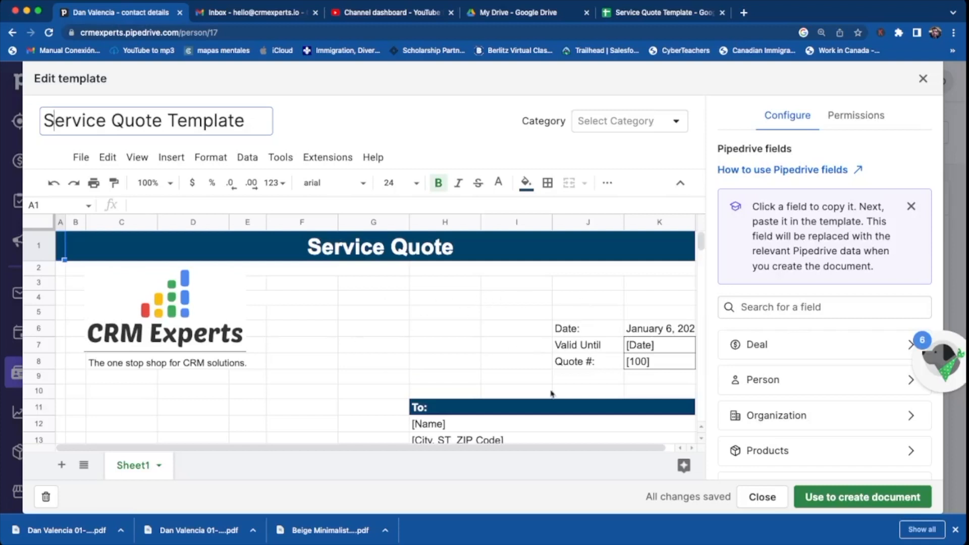
{"action": "scroll", "coordinate": [582, 378], "scroll_direction": "down", "scroll_amount": 1}
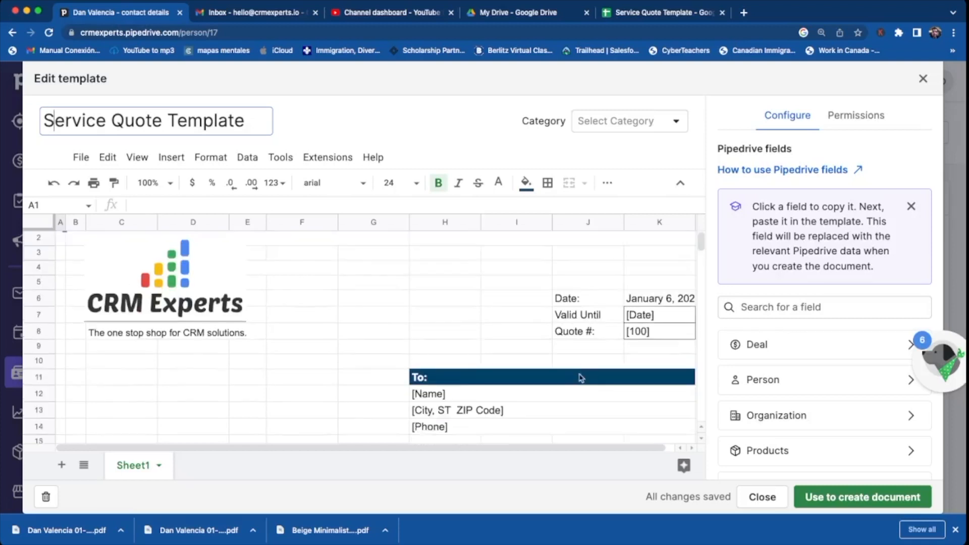
{"action": "left_click", "coordinate": [638, 304]}
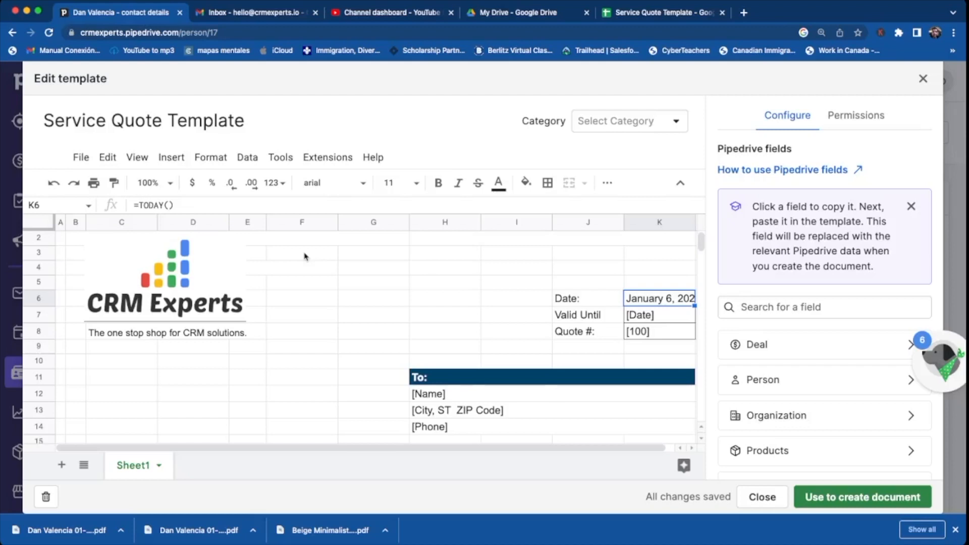
{"action": "left_click", "coordinate": [511, 317]}
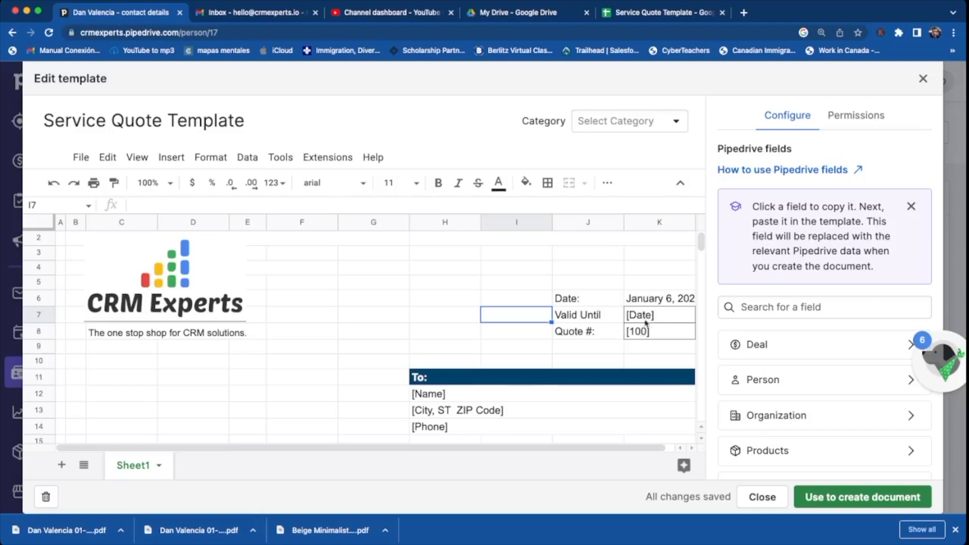
Replace the [Name] placeholder under To: with the Pipedrive field Person full name.
{"action": "scroll", "coordinate": [595, 348], "scroll_direction": "down", "scroll_amount": 3}
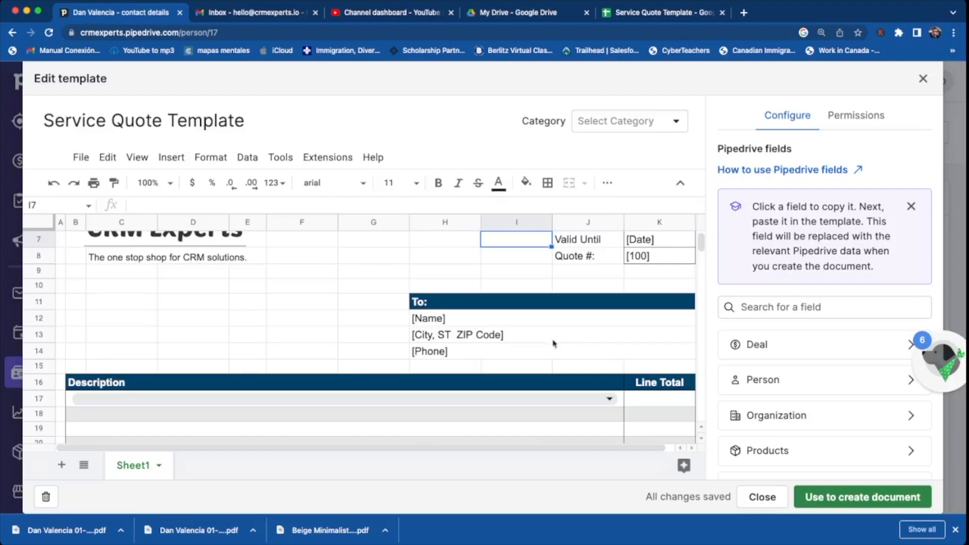
{"action": "left_click", "coordinate": [485, 323]}
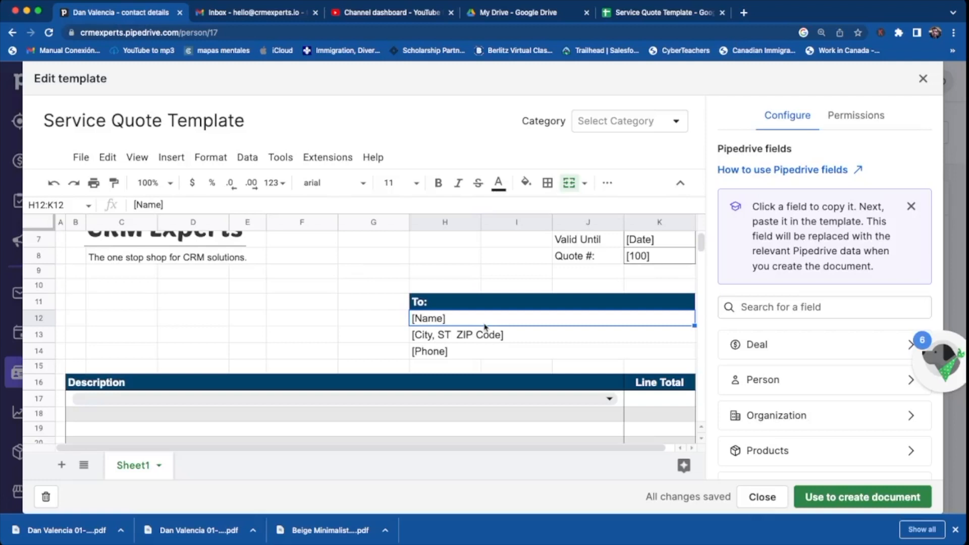
{"action": "double_click", "coordinate": [475, 321]}
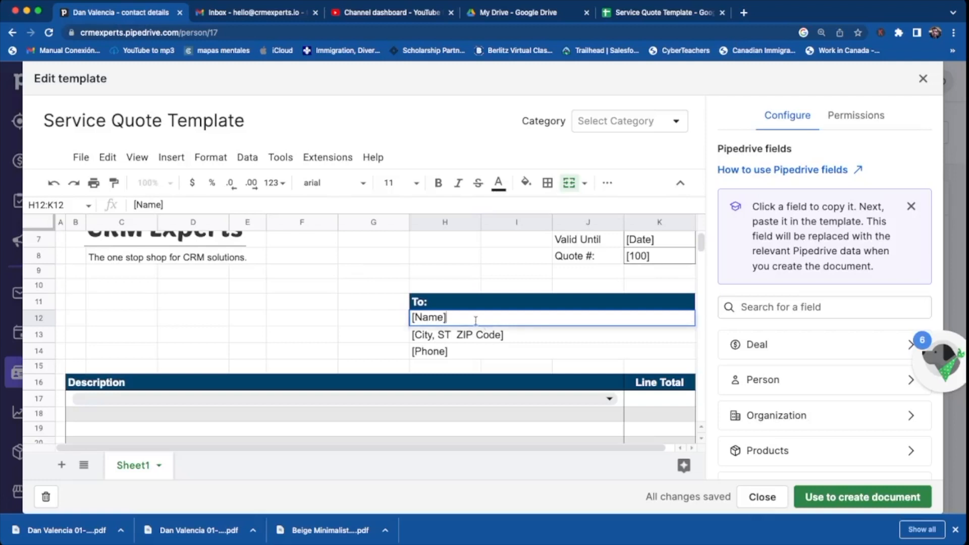
{"action": "key", "text": "BackSpace"}
{"action": "key", "text": "BackSpace"}
{"action": "key", "text": "BackSpace"}
{"action": "key", "text": "BackSpace"}
{"action": "key", "text": "BackSpace"}
{"action": "key", "text": "BackSpace"}
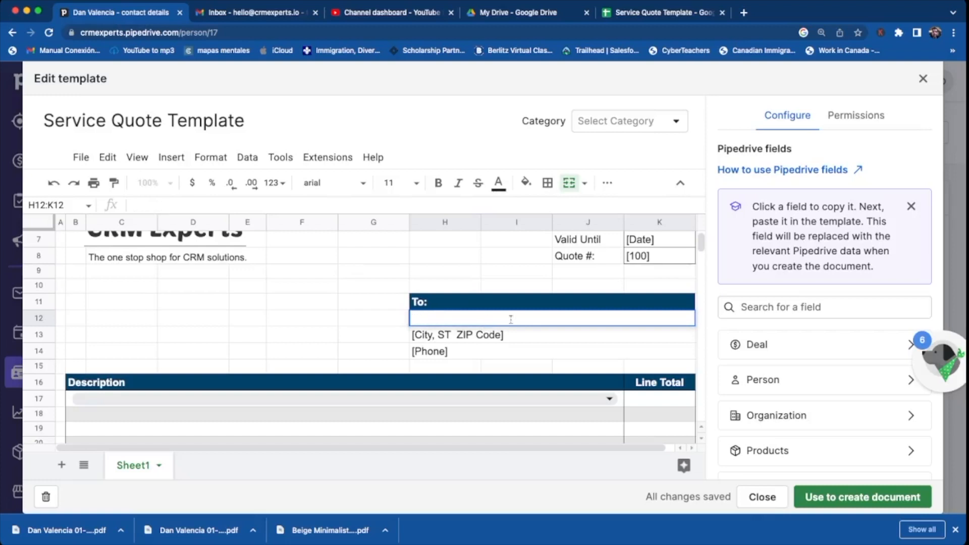
{"action": "left_click", "coordinate": [855, 385]}
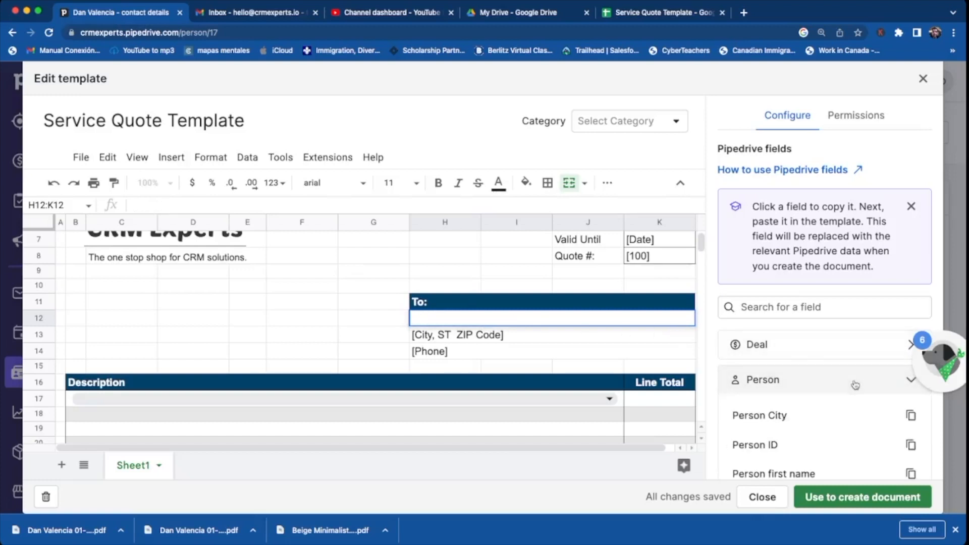
{"action": "scroll", "coordinate": [843, 403], "scroll_direction": "down", "scroll_amount": 2}
{"action": "scroll", "coordinate": [836, 423], "scroll_direction": "down", "scroll_amount": 2}
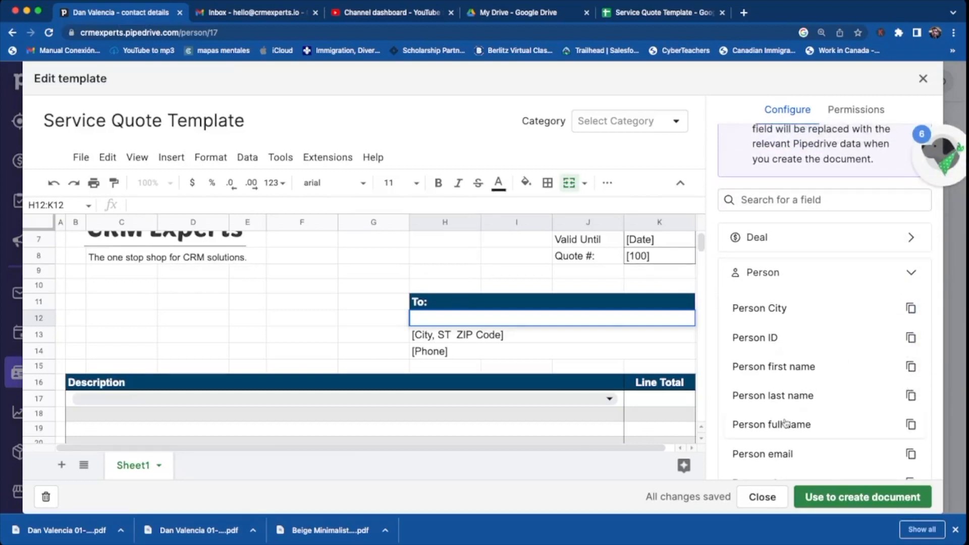
{"action": "left_click", "coordinate": [910, 426]}
{"action": "key", "text": "super+v"}
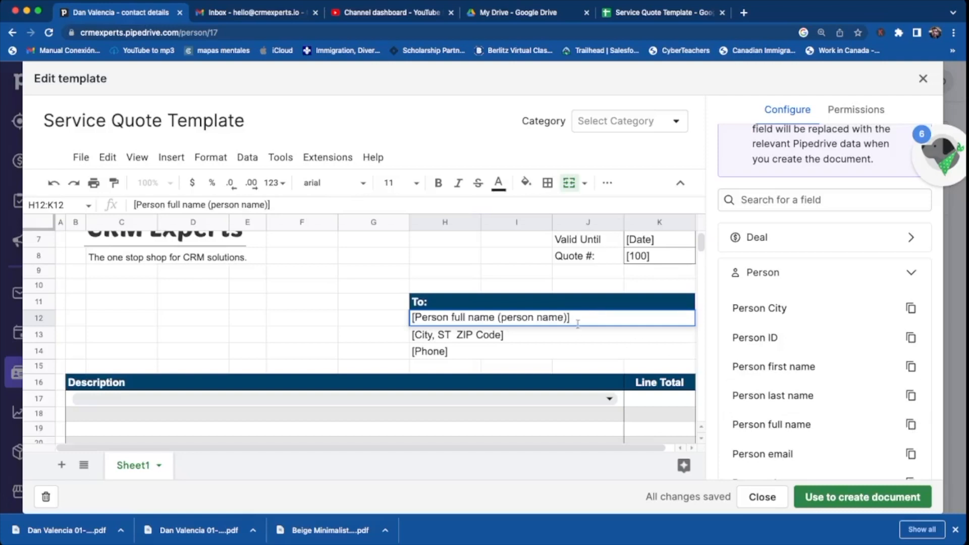
{"action": "key", "text": "Return"}
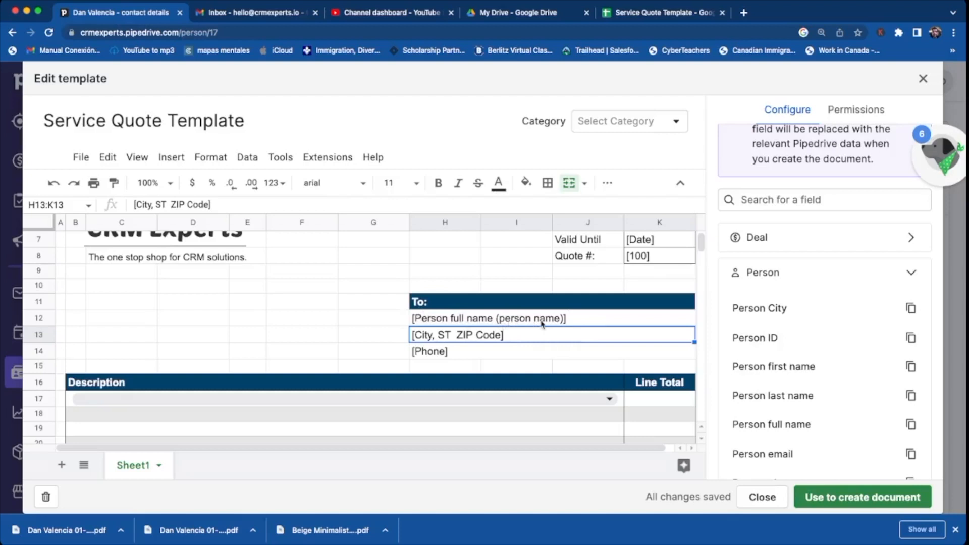
Replace the [City, ST ZIP Code] placeholder with the Pipedrive field Person City.
{"action": "double_click", "coordinate": [527, 342]}
{"action": "key", "text": "BackSpace"}
{"action": "key", "text": "BackSpace"}
{"action": "key", "text": "BackSpace"}
{"action": "key", "text": "BackSpace"}
{"action": "key", "text": "BackSpace"}
{"action": "key", "text": "BackSpace"}
{"action": "key", "text": "BackSpace"}
{"action": "key", "text": "BackSpace"}
{"action": "key", "text": "BackSpace"}
{"action": "key", "text": "BackSpace"}
{"action": "key", "text": "BackSpace"}
{"action": "key", "text": "BackSpace"}
{"action": "key", "text": "BackSpace"}
{"action": "key", "text": "BackSpace"}
{"action": "key", "text": "BackSpace"}
{"action": "key", "text": "BackSpace"}
{"action": "key", "text": "BackSpace"}
{"action": "key", "text": "BackSpace"}
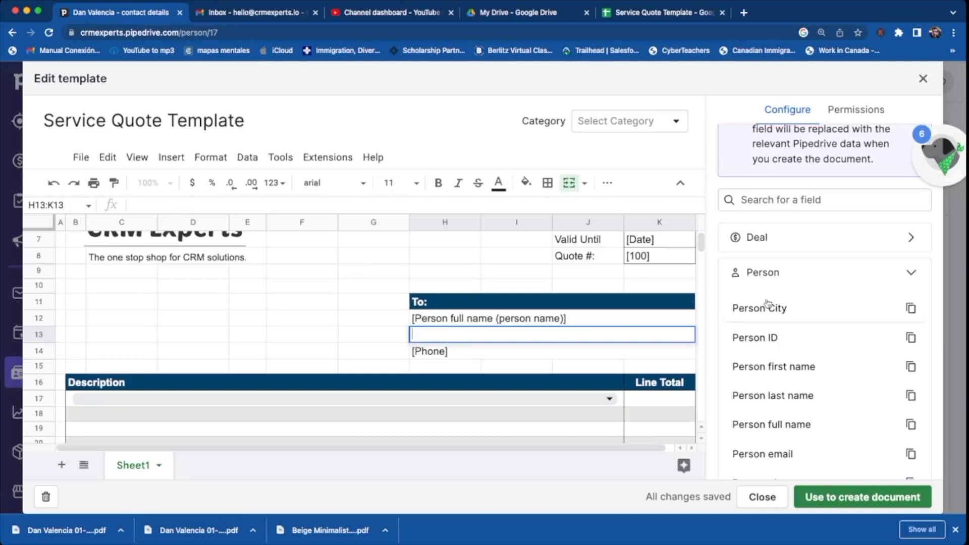
{"action": "left_click", "coordinate": [911, 309]}
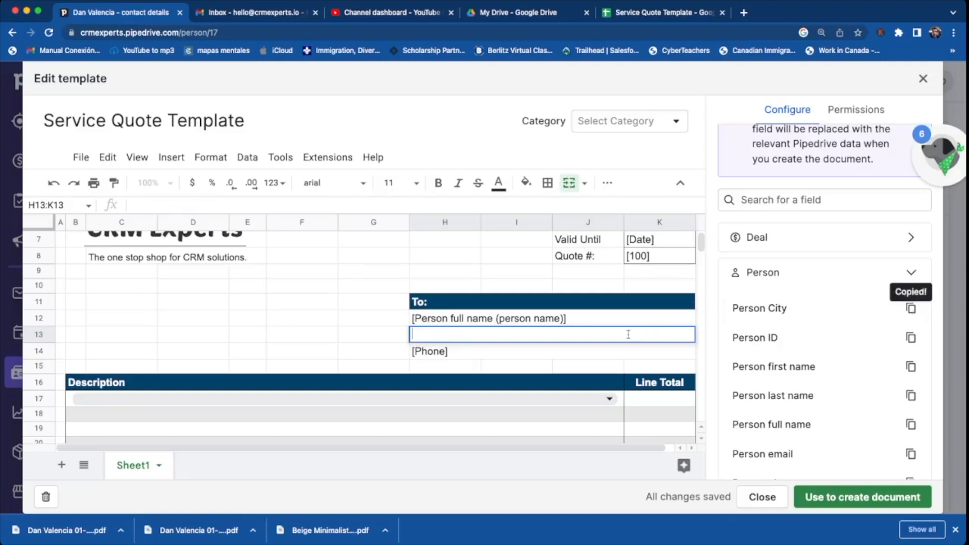
{"action": "key", "text": "super+v"}
{"action": "key", "text": "Return"}
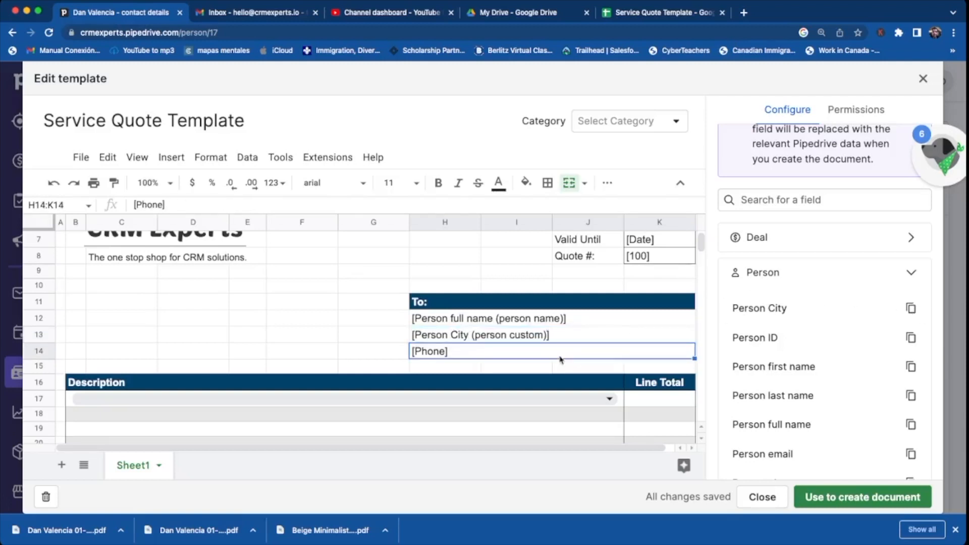
Replace the [Phone] placeholder under To: with the Pipedrive field Person phone.
{"action": "key", "text": "BackSpace"}
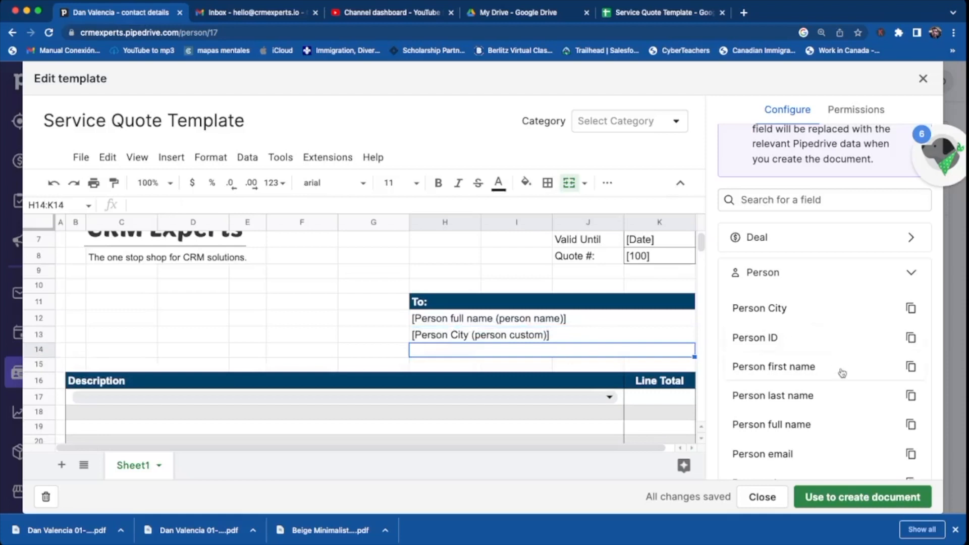
{"action": "scroll", "coordinate": [840, 373], "scroll_direction": "down", "scroll_amount": 3}
{"action": "left_click", "coordinate": [912, 385]}
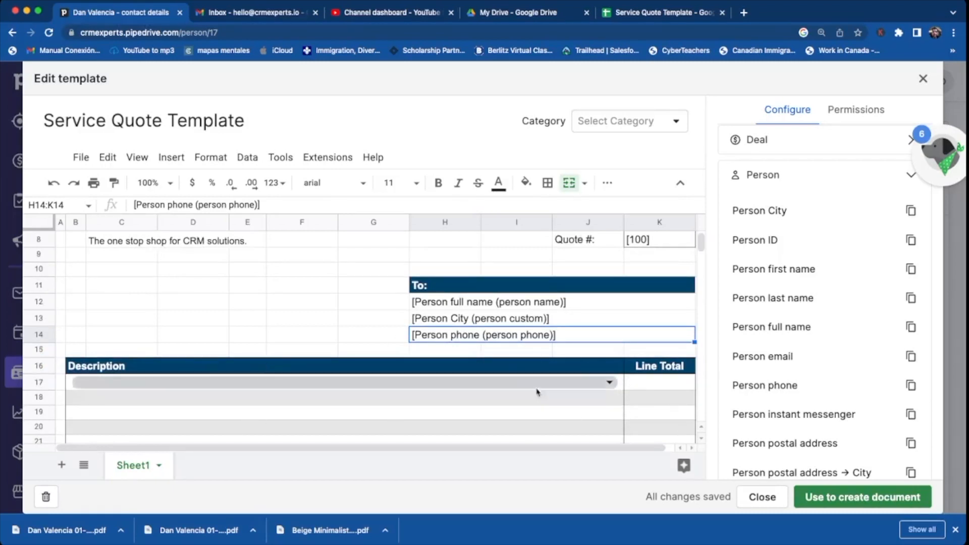
{"action": "scroll", "coordinate": [607, 411], "scroll_direction": "down", "scroll_amount": 5}
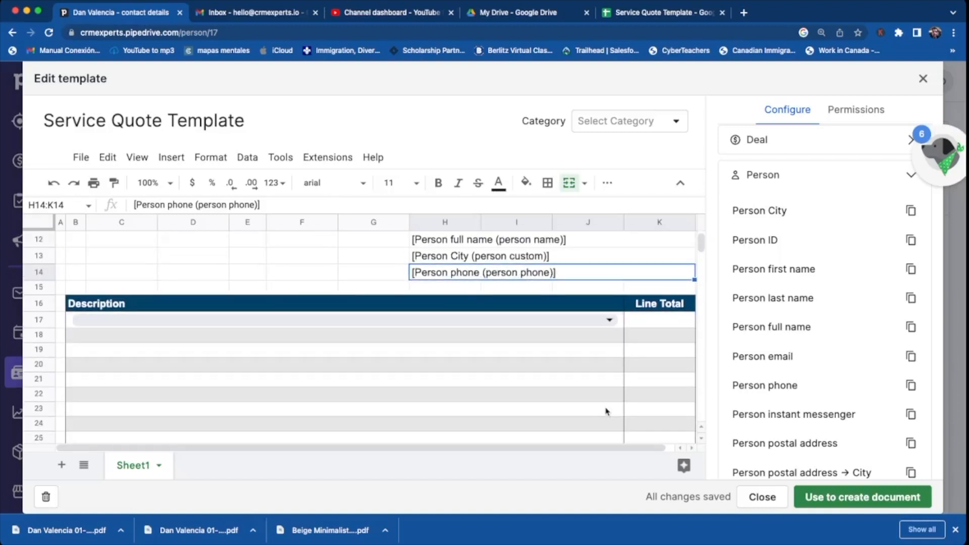
Look over the template's line items, totals, notes and footer, and close the template editor.
{"action": "scroll", "coordinate": [606, 412], "scroll_direction": "down", "scroll_amount": 4}
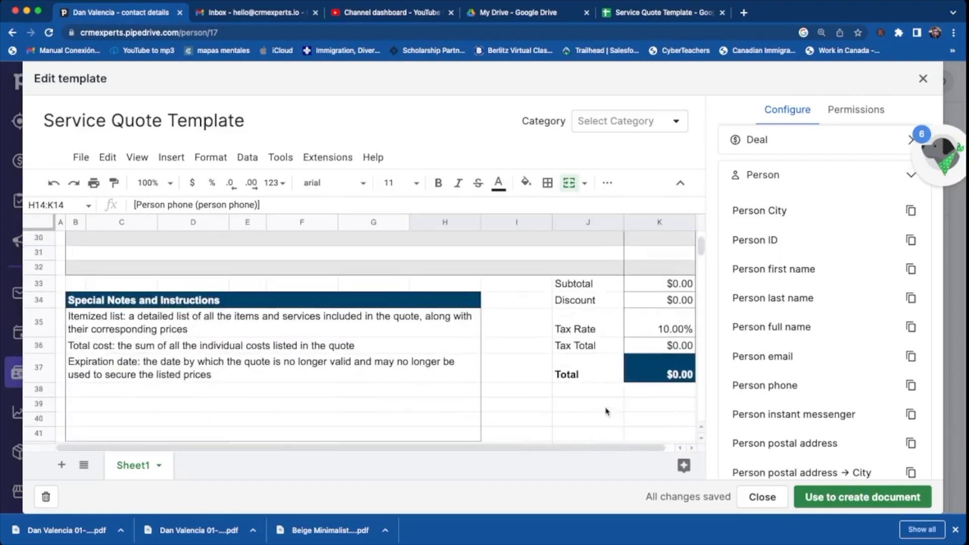
{"action": "scroll", "coordinate": [456, 349], "scroll_direction": "down", "scroll_amount": 2}
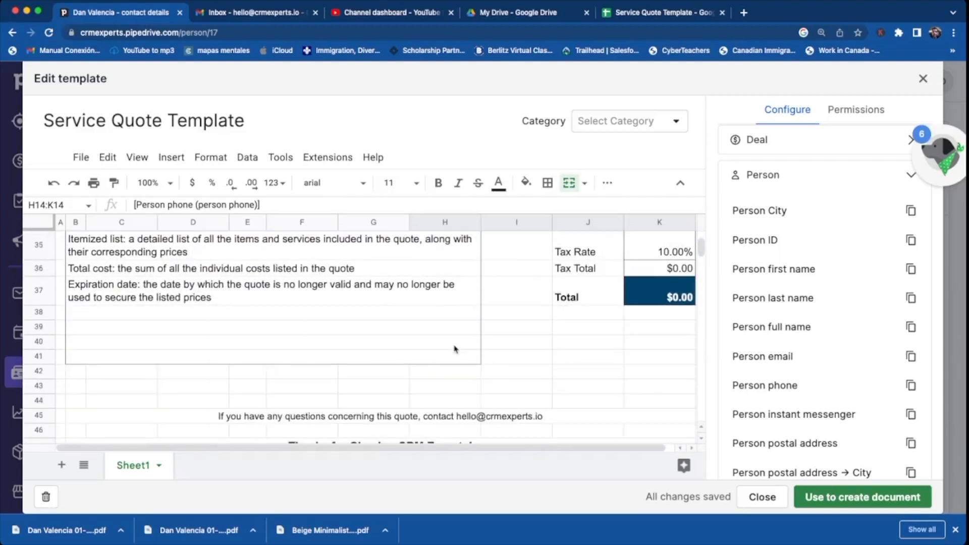
{"action": "scroll", "coordinate": [510, 381], "scroll_direction": "down", "scroll_amount": 1}
{"action": "scroll", "coordinate": [514, 382], "scroll_direction": "up", "scroll_amount": 14}
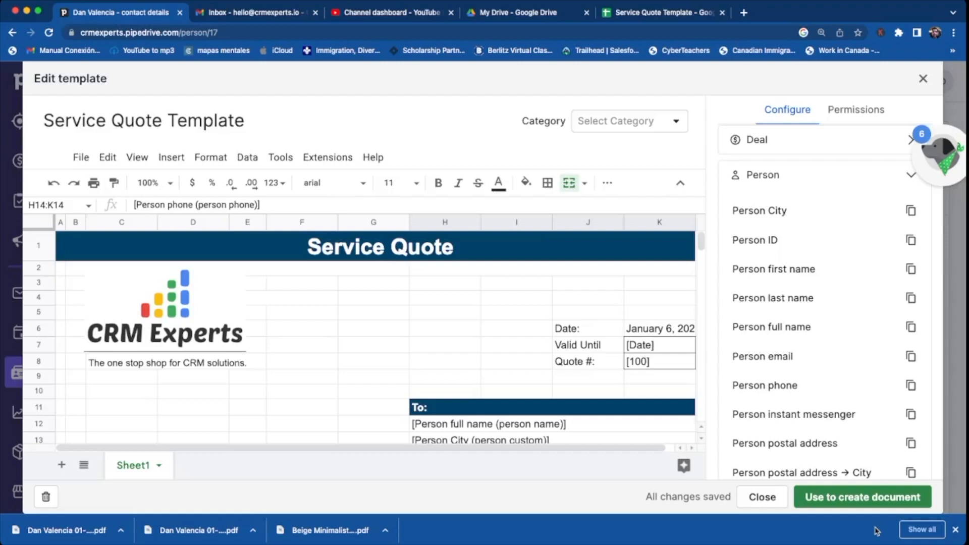
{"action": "left_click", "coordinate": [777, 498]}
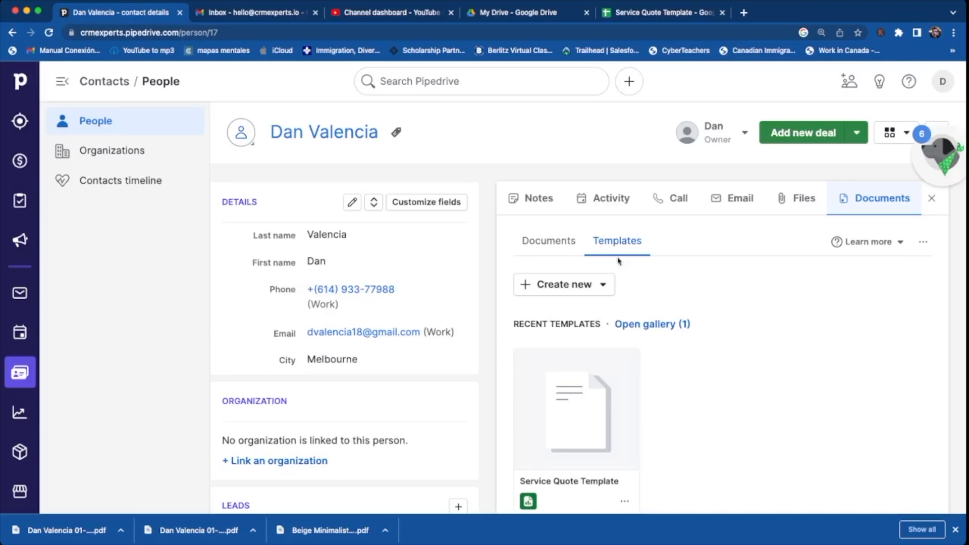
Create a new document for this contact from the Service Quote Template.
{"action": "left_click", "coordinate": [573, 244]}
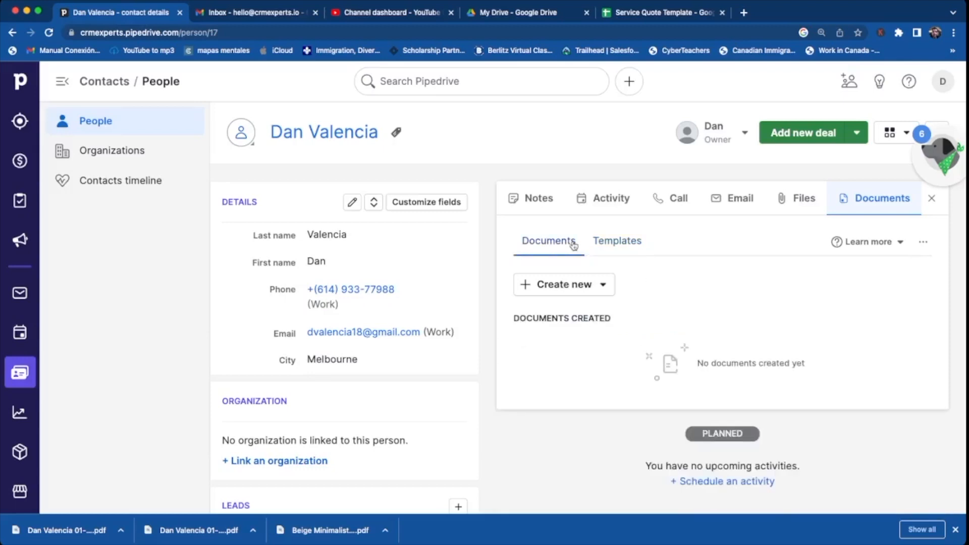
{"action": "left_click", "coordinate": [607, 286]}
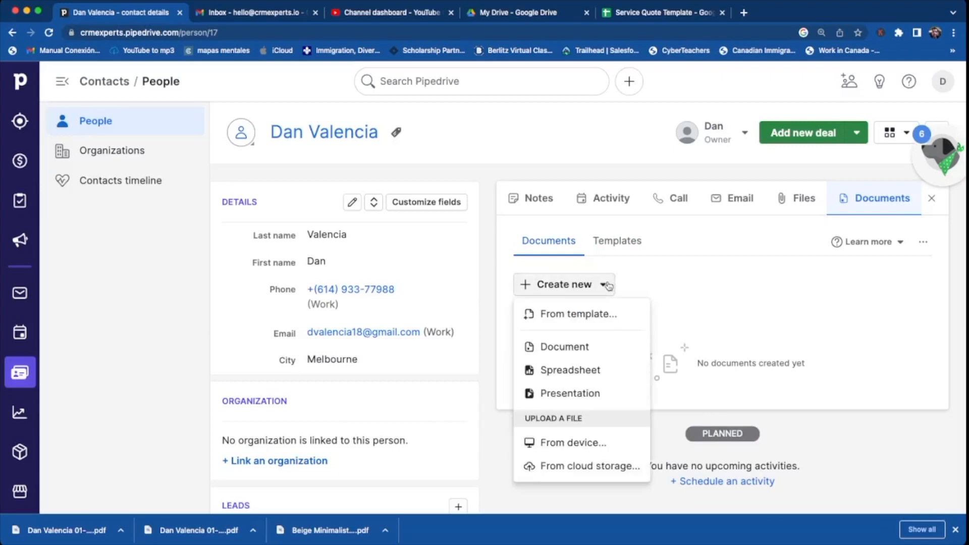
{"action": "left_click", "coordinate": [592, 310]}
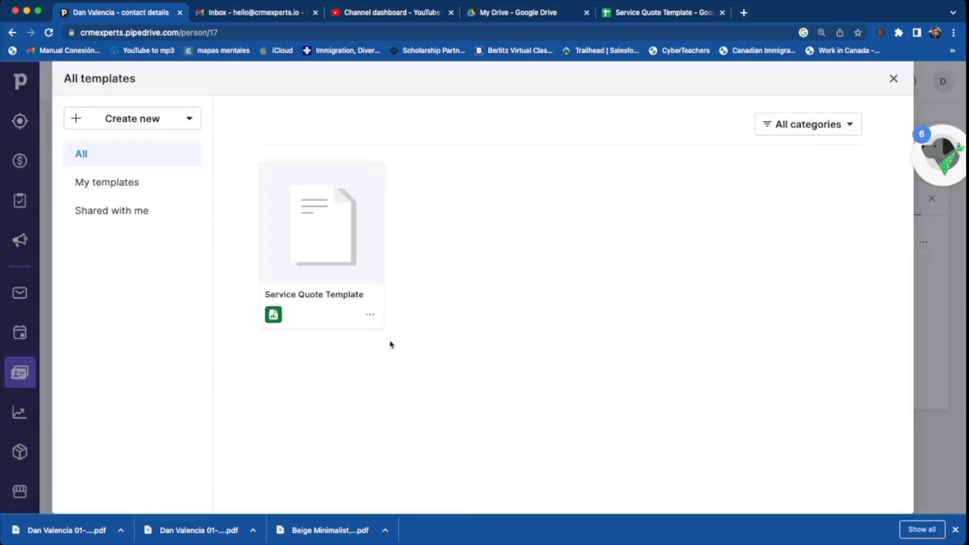
{"action": "left_click", "coordinate": [337, 305]}
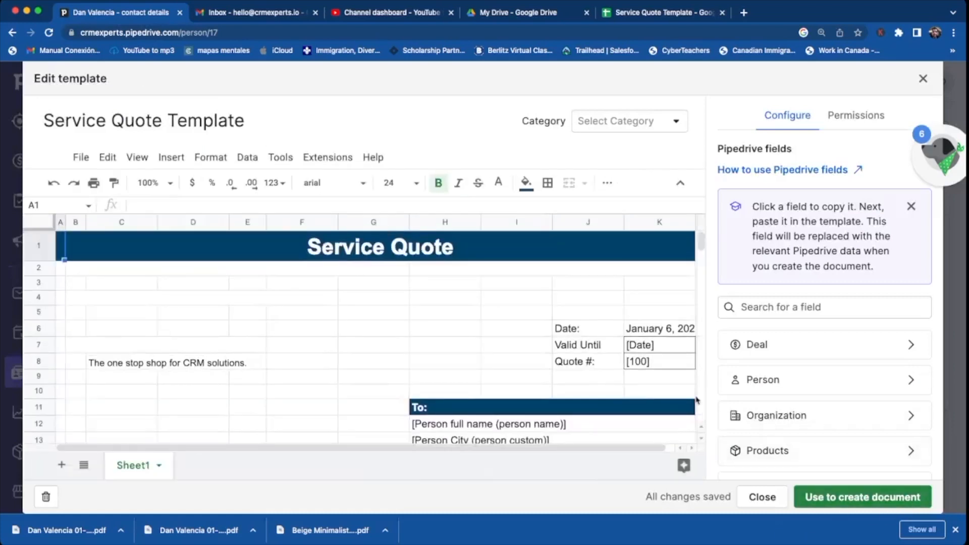
{"action": "scroll", "coordinate": [547, 310], "scroll_direction": "down", "scroll_amount": 2}
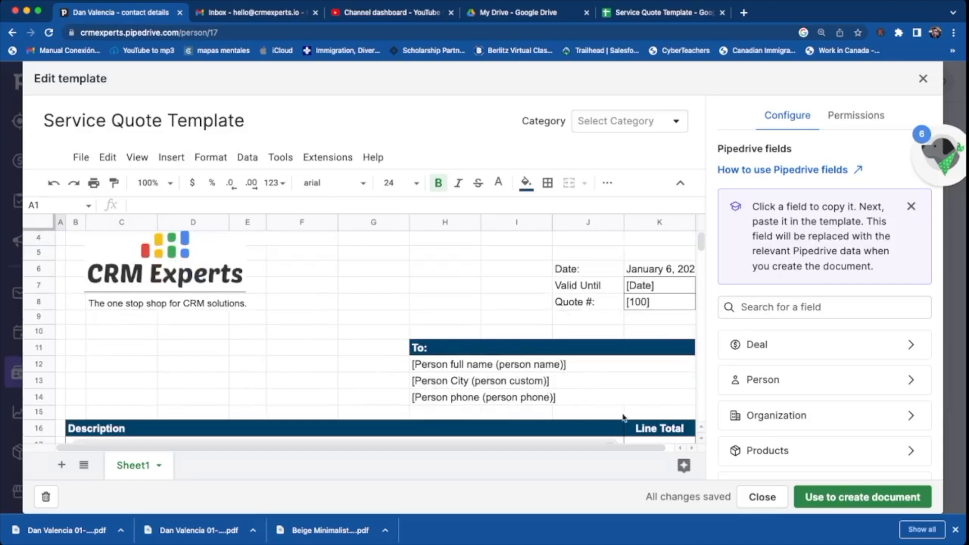
{"action": "left_click", "coordinate": [848, 505]}
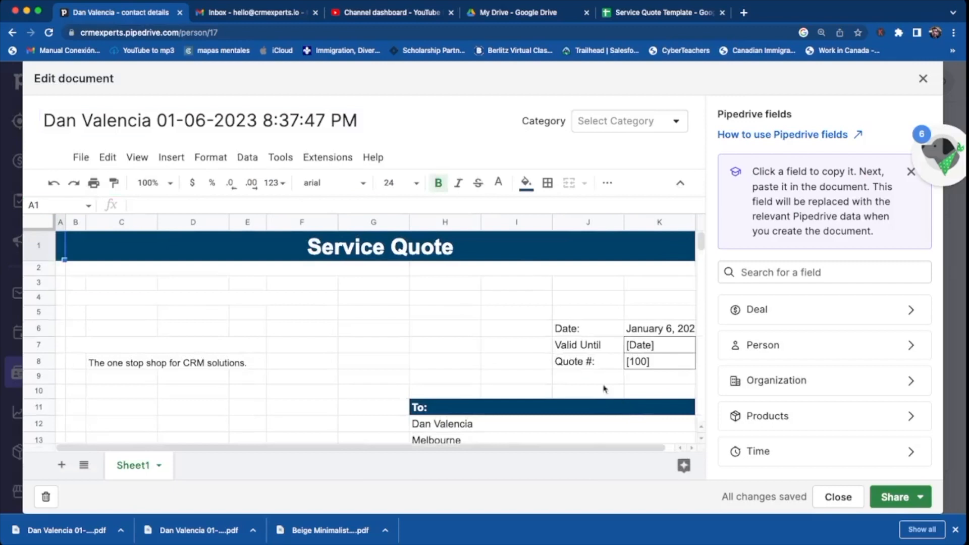
Set the first line item to "Digital Course - How to get started using CRM" with a line total of 49.
{"action": "scroll", "coordinate": [605, 389], "scroll_direction": "down", "scroll_amount": 3}
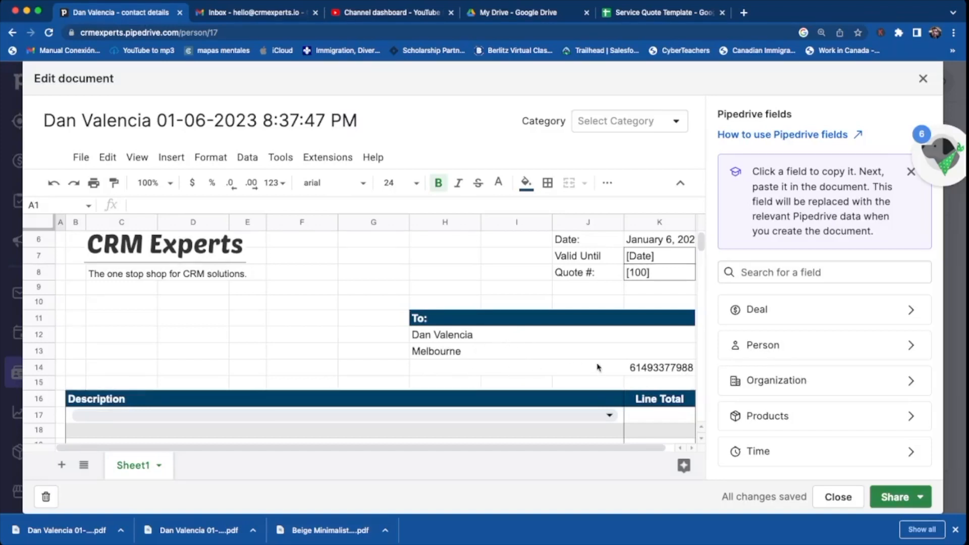
{"action": "scroll", "coordinate": [600, 364], "scroll_direction": "down", "scroll_amount": 3}
{"action": "scroll", "coordinate": [601, 365], "scroll_direction": "up", "scroll_amount": 1}
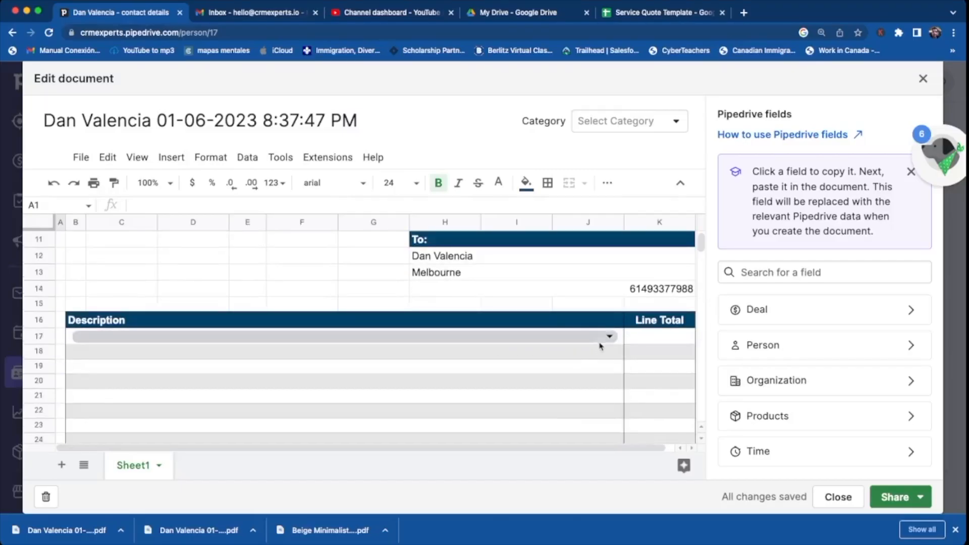
{"action": "left_click", "coordinate": [604, 339]}
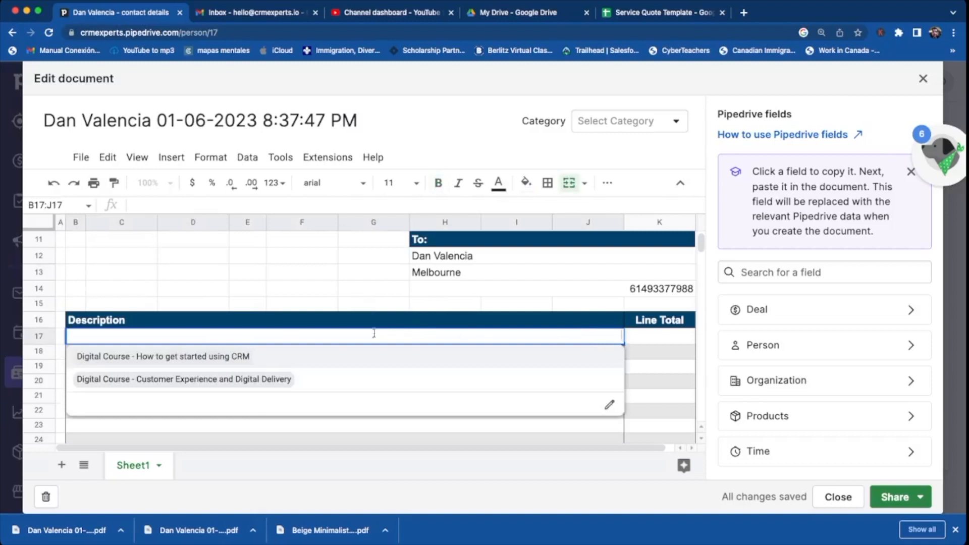
{"action": "left_click", "coordinate": [246, 357]}
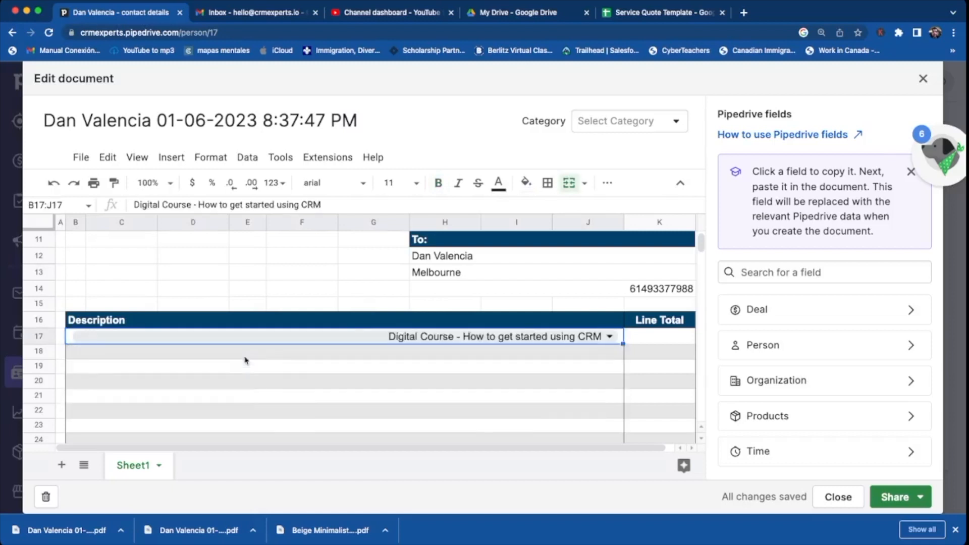
{"action": "scroll", "coordinate": [432, 401], "scroll_direction": "down", "scroll_amount": 1}
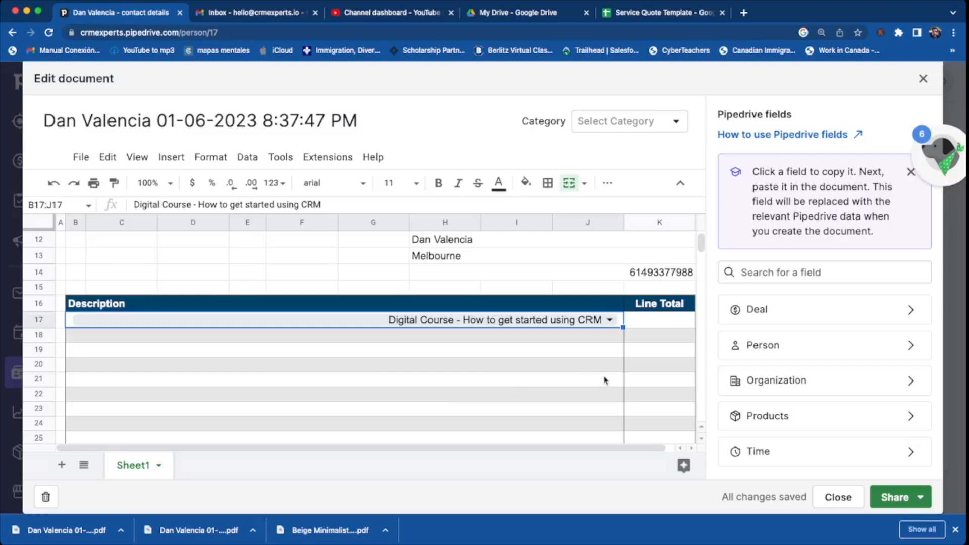
{"action": "left_click", "coordinate": [656, 324]}
{"action": "type", "text": "49"}
{"action": "key", "text": "Return"}
Check the quote's subtotal, discount, tax and total, along with the notes and footer.
{"action": "scroll", "coordinate": [656, 324], "scroll_direction": "down", "scroll_amount": 1}
{"action": "scroll", "coordinate": [655, 322], "scroll_direction": "down", "scroll_amount": 5}
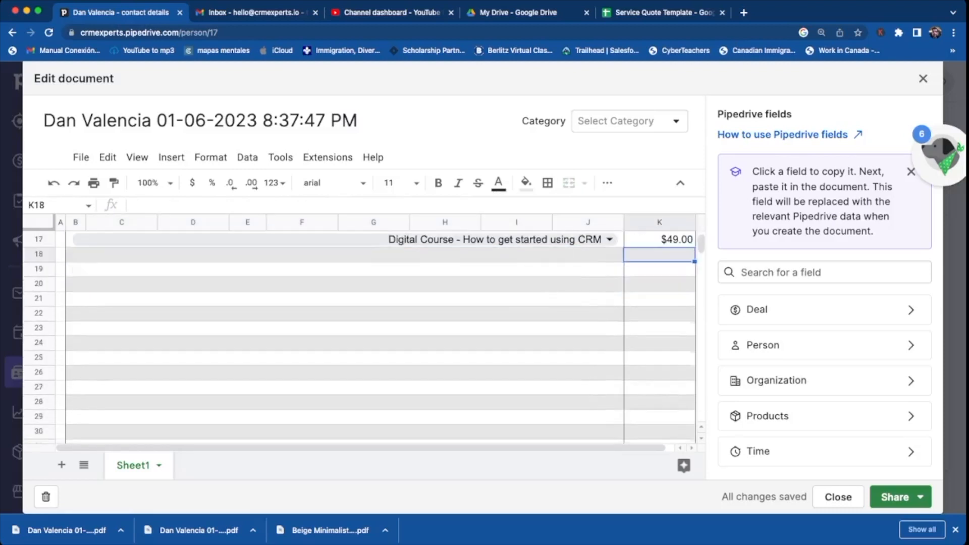
{"action": "scroll", "coordinate": [651, 370], "scroll_direction": "down", "scroll_amount": 2}
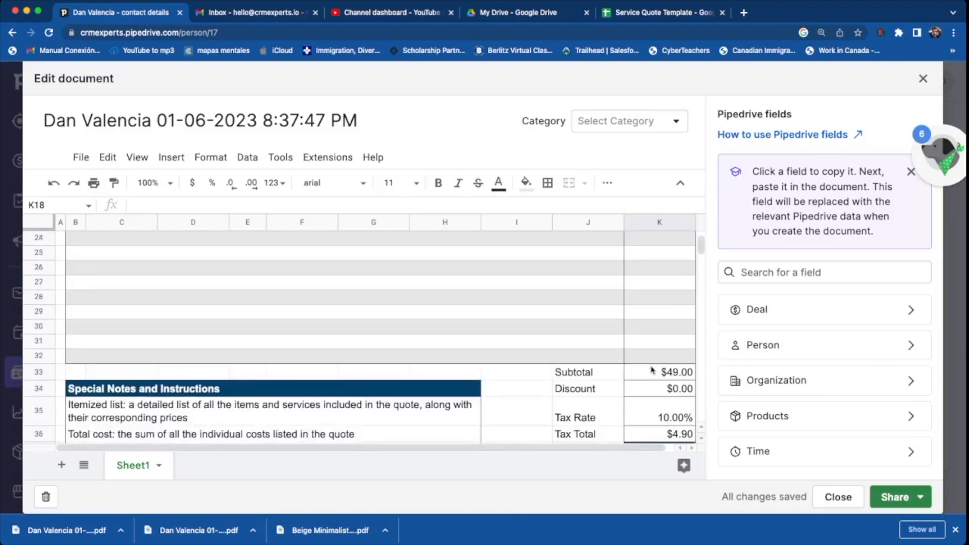
{"action": "scroll", "coordinate": [633, 388], "scroll_direction": "down", "scroll_amount": 2}
{"action": "scroll", "coordinate": [633, 388], "scroll_direction": "down", "scroll_amount": 1}
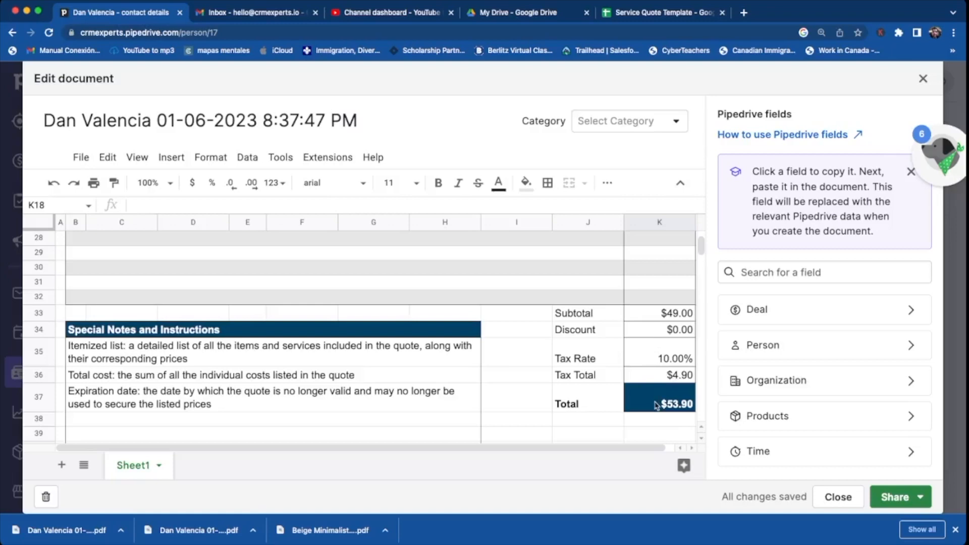
{"action": "scroll", "coordinate": [655, 405], "scroll_direction": "down", "scroll_amount": 2}
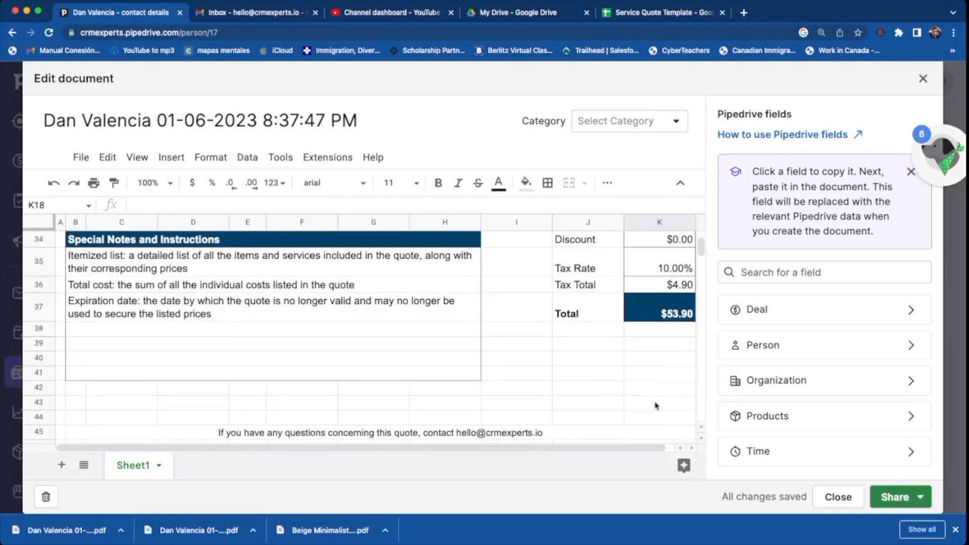
{"action": "scroll", "coordinate": [655, 406], "scroll_direction": "up", "scroll_amount": 10}
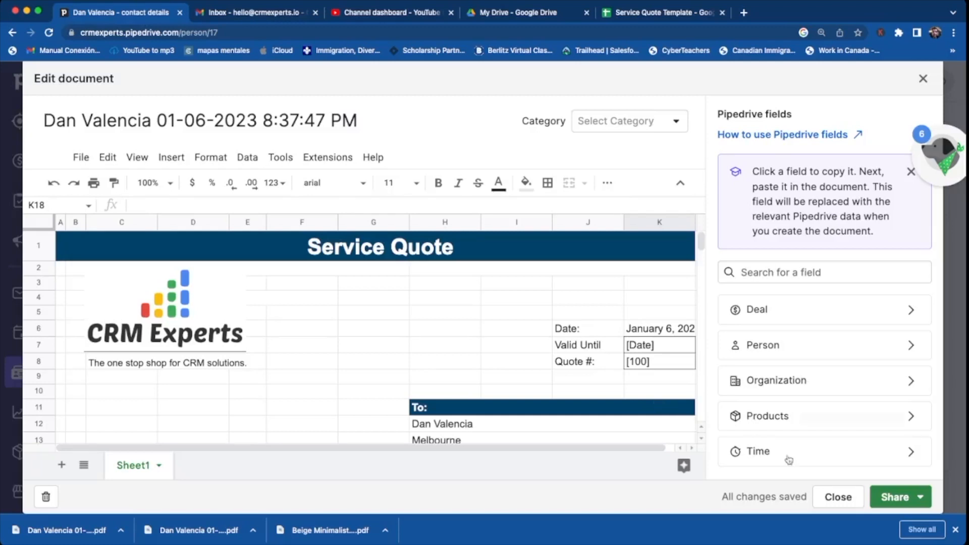
Share the quote document as a link, copy the link, and return to the contact's page.
{"action": "left_click", "coordinate": [921, 501]}
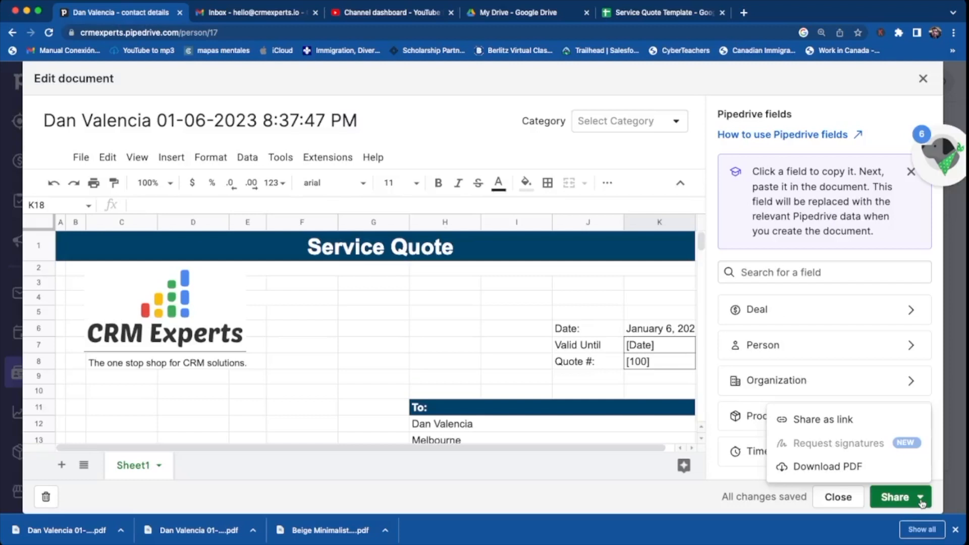
{"action": "left_click", "coordinate": [873, 430]}
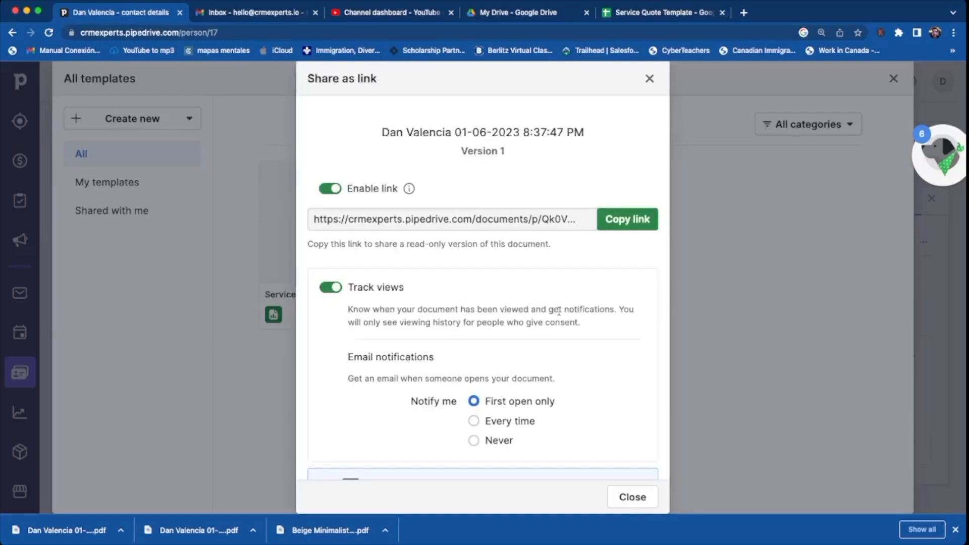
{"action": "left_click", "coordinate": [626, 219]}
{"action": "left_click", "coordinate": [649, 78]}
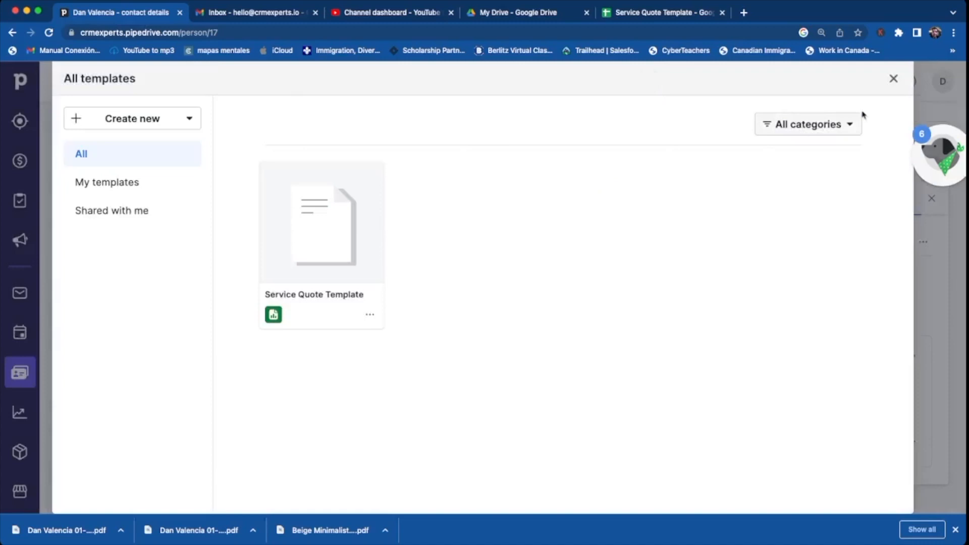
{"action": "left_click", "coordinate": [893, 80]}
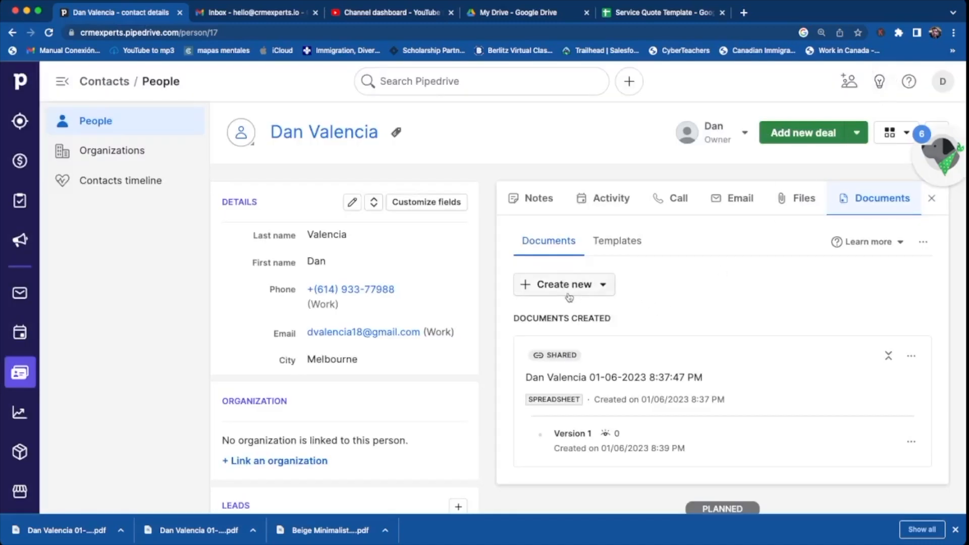
Draft an email with the subject "Quote Digital Learning", a greeting using the contact's first name, and the line "This is the quote you requested.".
{"action": "left_click", "coordinate": [729, 211]}
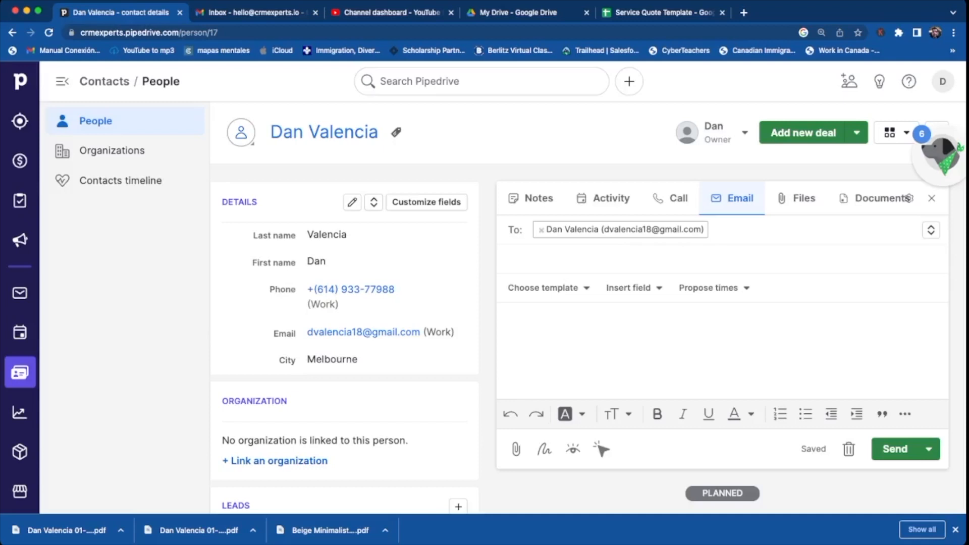
{"action": "type", "text": "Quote Digital Learning"}
{"action": "left_click", "coordinate": [597, 367]}
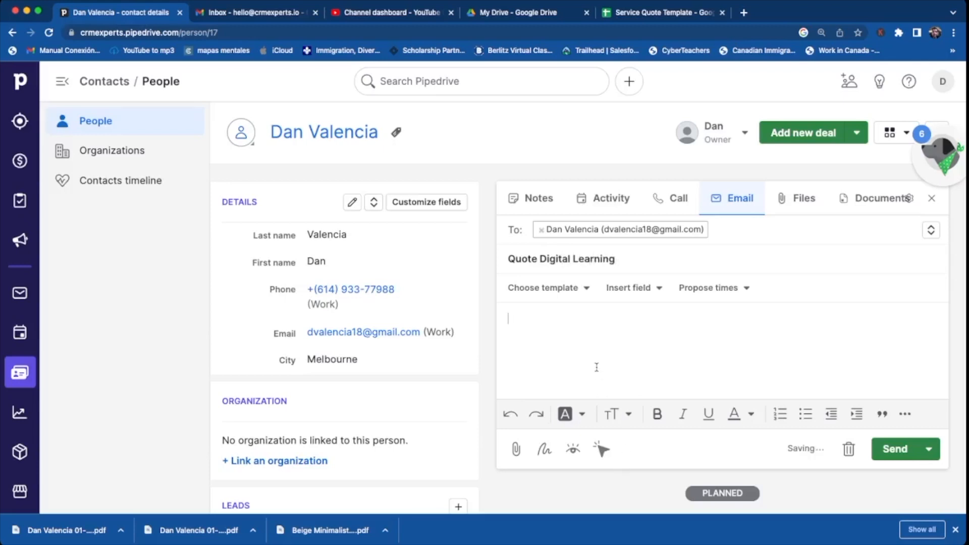
{"action": "type", "text": "Hi Dan This is thequo"}
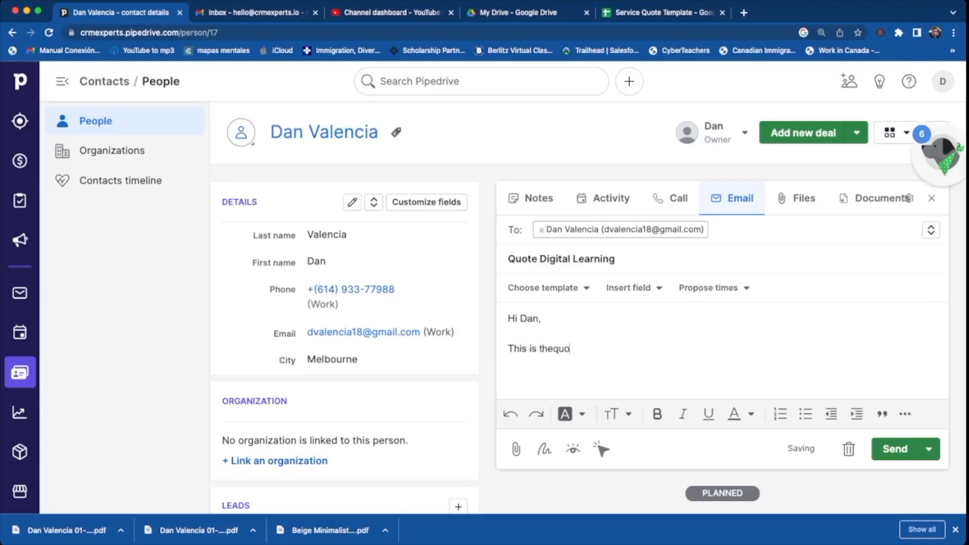
{"action": "key", "text": "BackSpace"}
{"action": "type", "text": "quote you "}
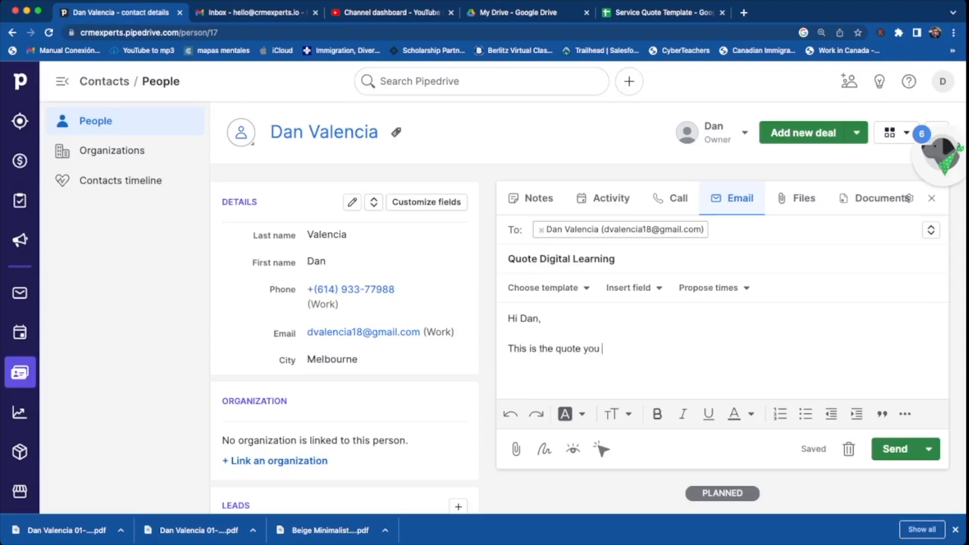
{"action": "type", "text": "requested."}
Paste the copied quote link beneath the email's message text.
{"action": "left_click", "coordinate": [905, 414]}
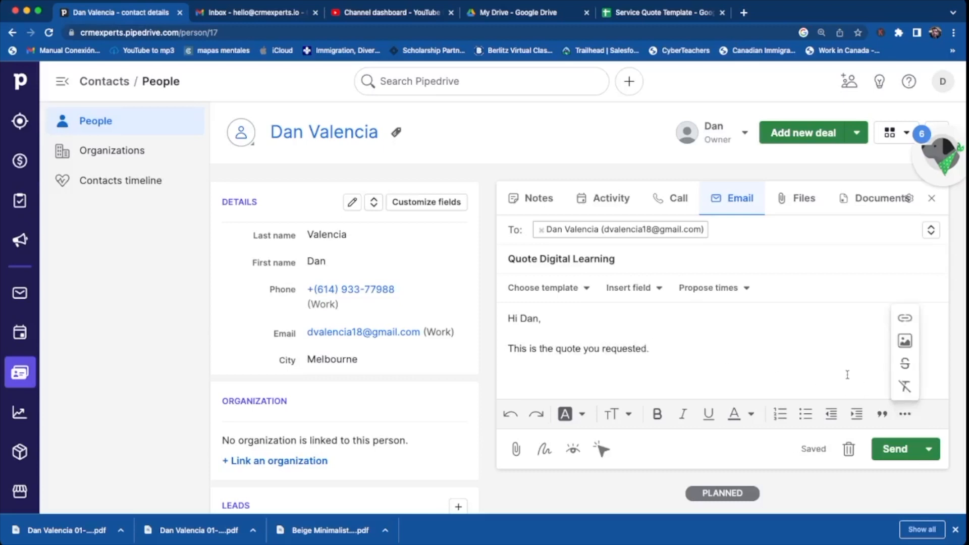
{"action": "left_click", "coordinate": [783, 370]}
{"action": "key", "text": "super+v"}
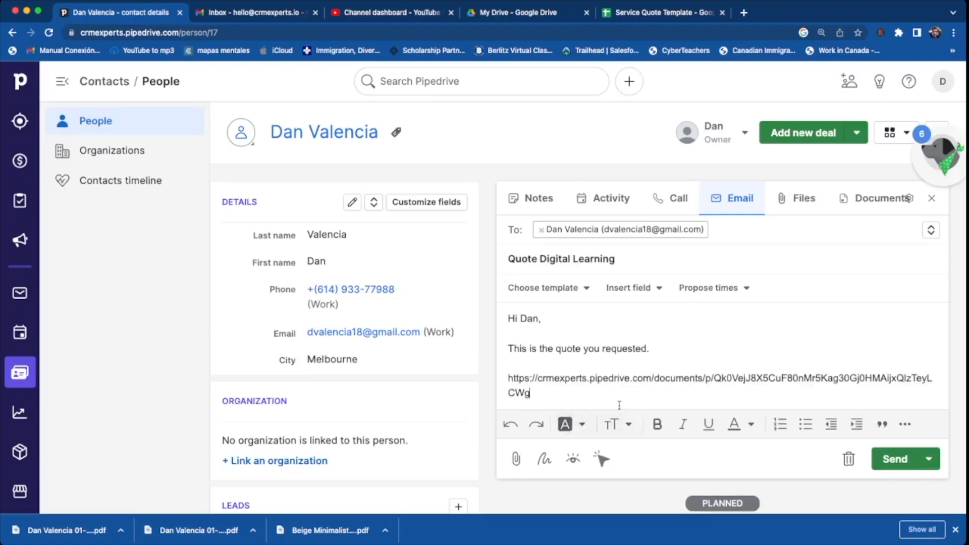
{"action": "key", "text": "Return"}
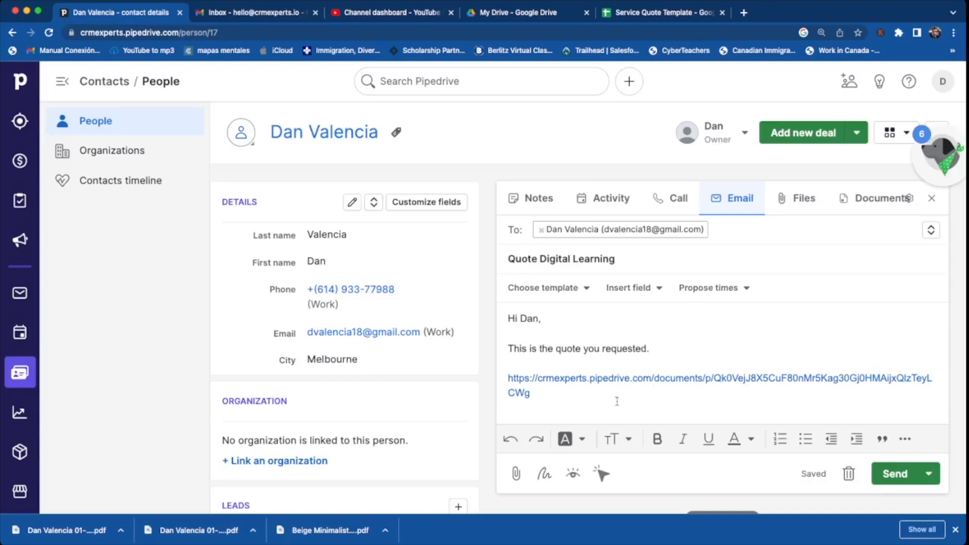
Replace the raw quote URL in the email with the word "Link" hyperlinked to the copied quote address.
{"action": "key", "text": "Return"}
{"action": "type", "text": "Link"}
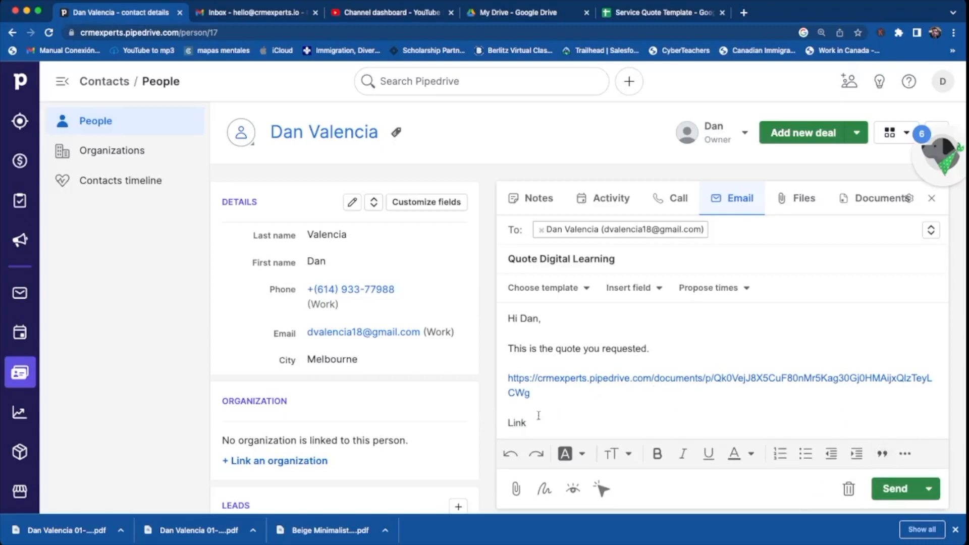
{"action": "left_click_drag", "start_coordinate": [534, 419], "coordinate": [507, 420]}
{"action": "left_click", "coordinate": [905, 454]}
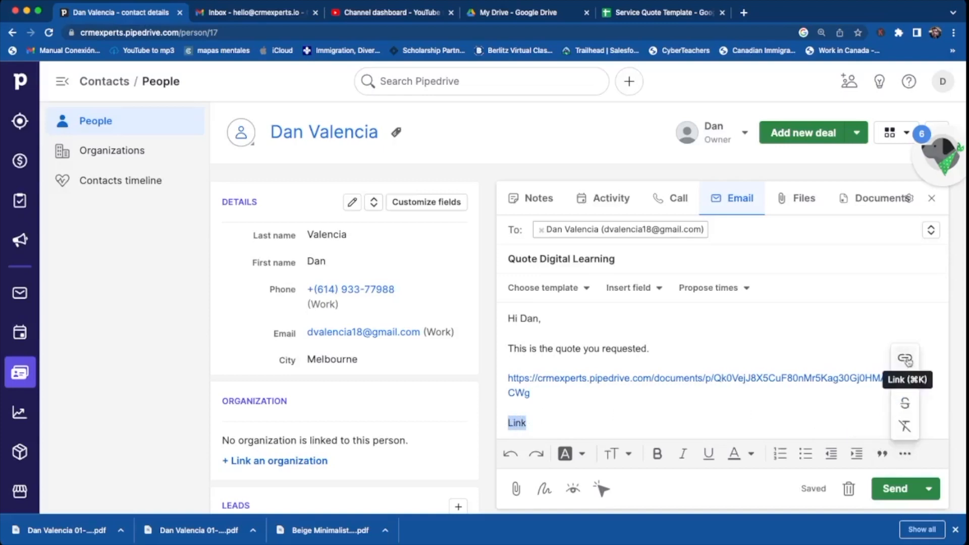
{"action": "left_click", "coordinate": [906, 359]}
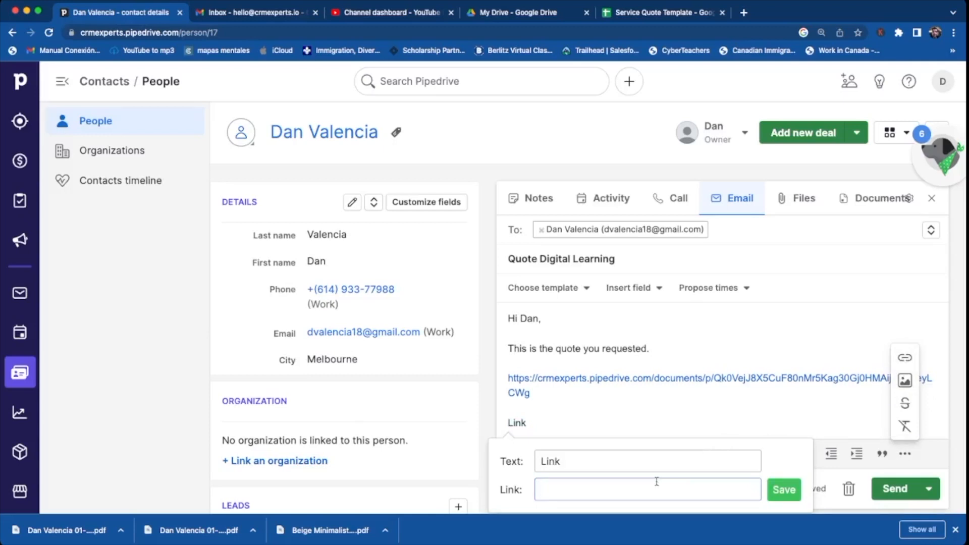
{"action": "key", "text": "super+v"}
{"action": "left_click", "coordinate": [780, 495]}
{"action": "left_click_drag", "start_coordinate": [545, 393], "coordinate": [507, 377]}
{"action": "key", "text": "BackSpace"}
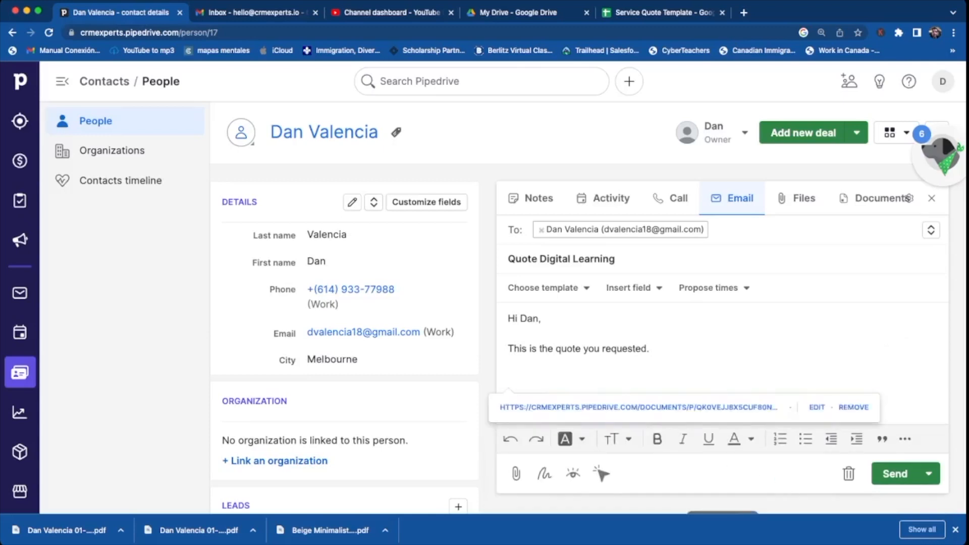
Remove the extra blank lines above the hyperlinked word "Link" and send the quote email to the contact.
{"action": "key", "text": "BackSpace"}
{"action": "key", "text": "BackSpace"}
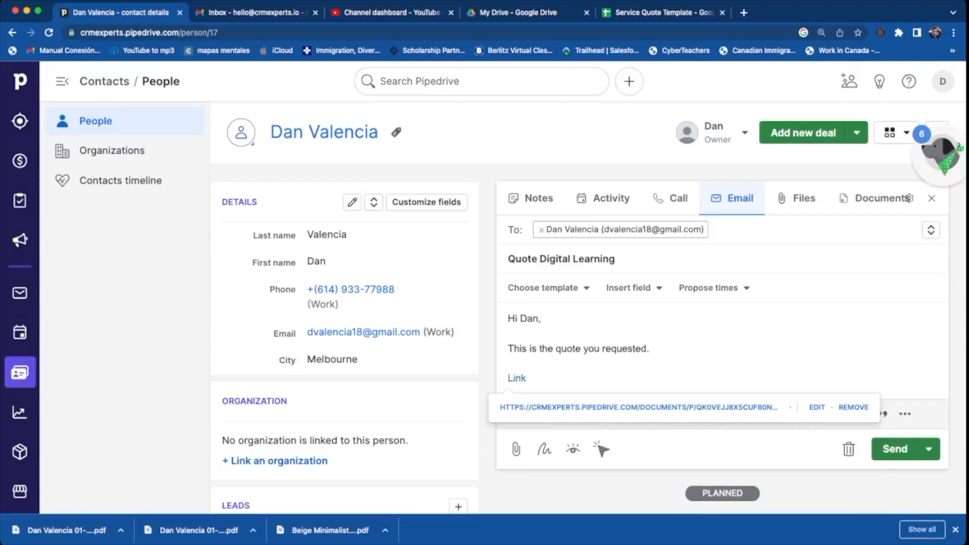
{"action": "left_click", "coordinate": [747, 358]}
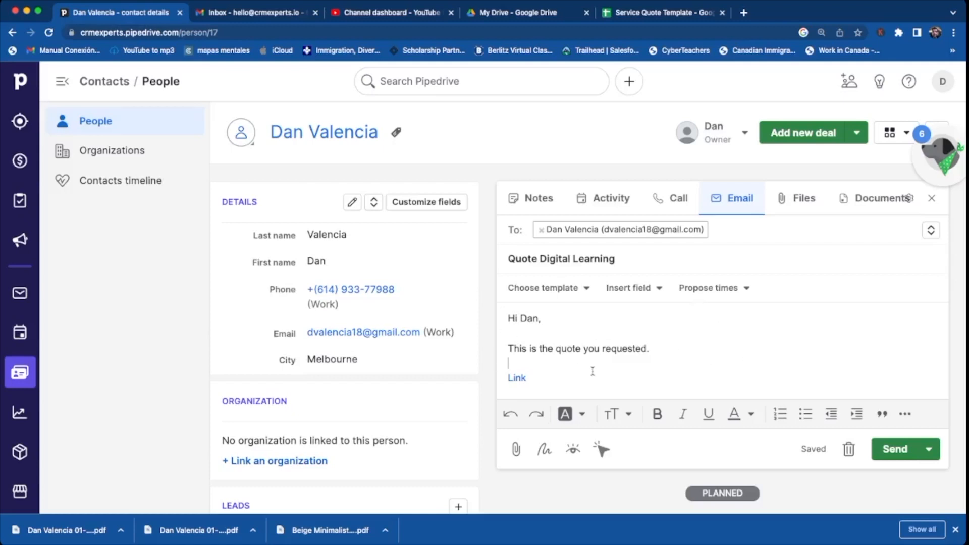
{"action": "left_click", "coordinate": [899, 448]}
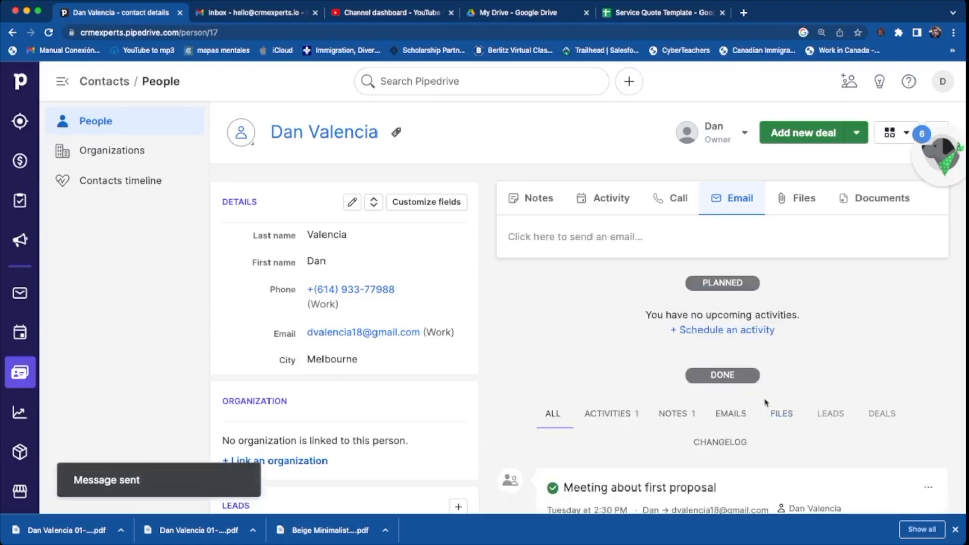
{"action": "scroll", "coordinate": [766, 391], "scroll_direction": "down", "scroll_amount": 2}
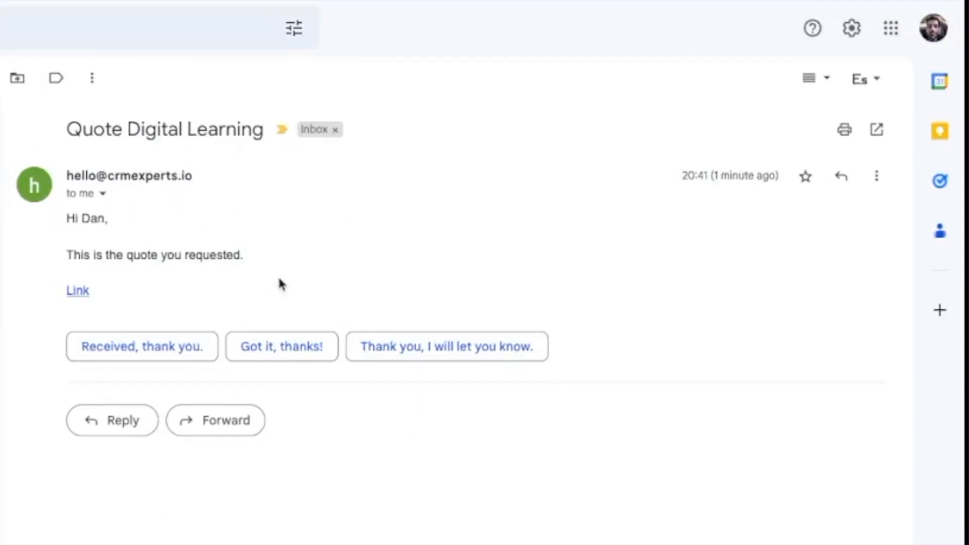
Open the shared service quote from the link in the received email and download it as a PDF.
{"action": "left_click", "coordinate": [76, 292]}
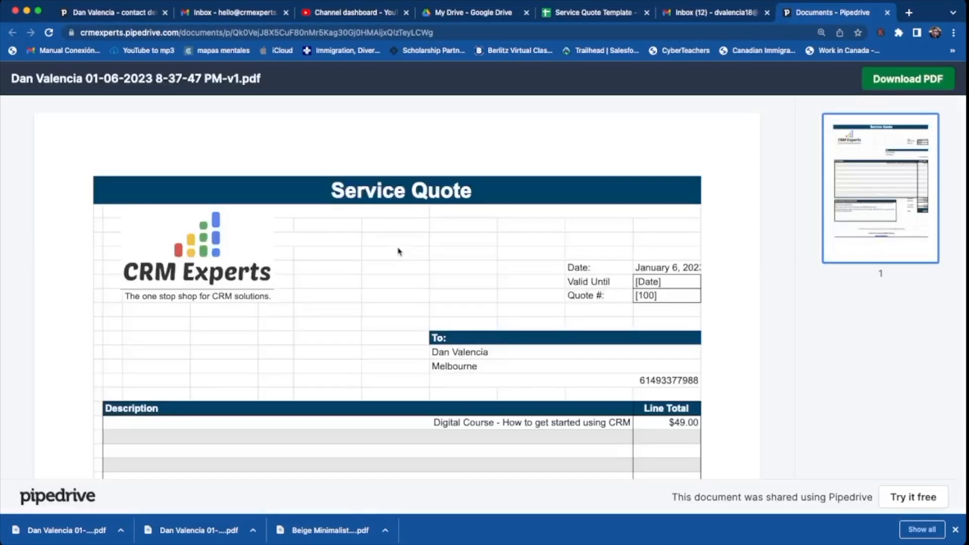
{"action": "scroll", "coordinate": [398, 251], "scroll_direction": "down", "scroll_amount": 3}
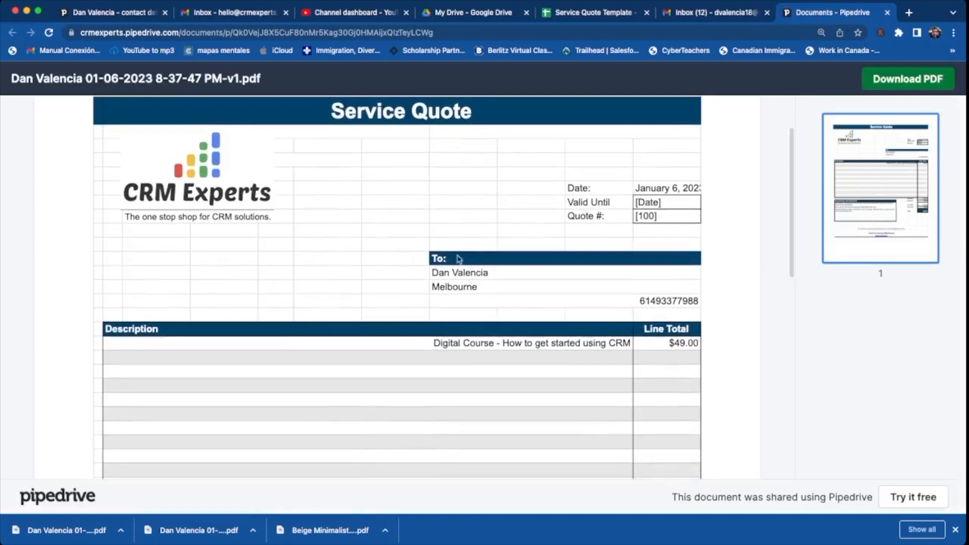
{"action": "scroll", "coordinate": [626, 330], "scroll_direction": "down", "scroll_amount": 3}
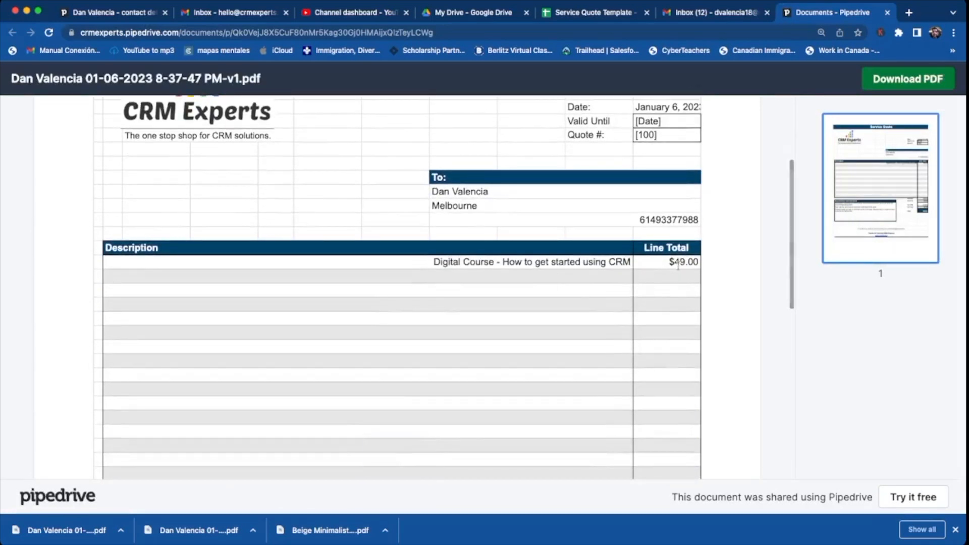
{"action": "scroll", "coordinate": [604, 369], "scroll_direction": "down", "scroll_amount": 6}
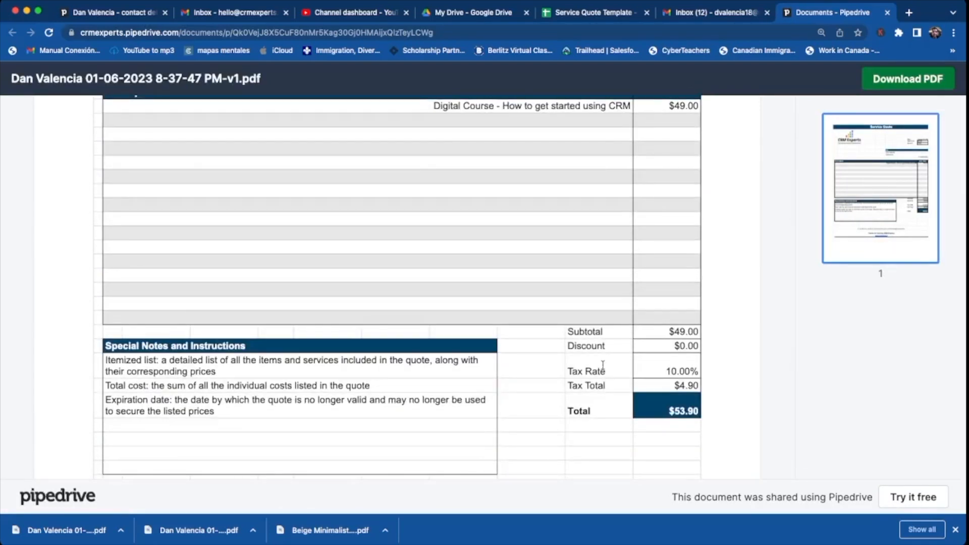
{"action": "scroll", "coordinate": [603, 366], "scroll_direction": "up", "scroll_amount": 5}
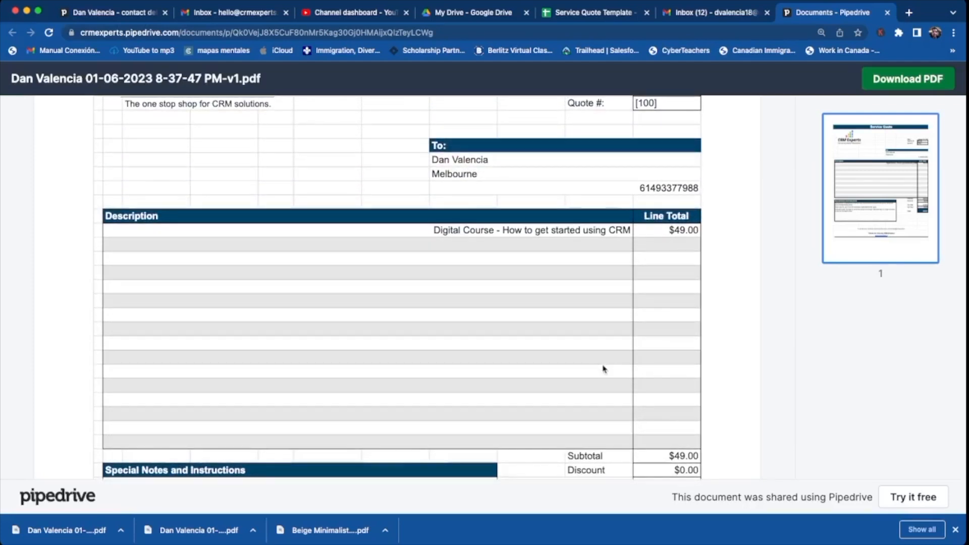
{"action": "scroll", "coordinate": [604, 369], "scroll_direction": "up", "scroll_amount": 8}
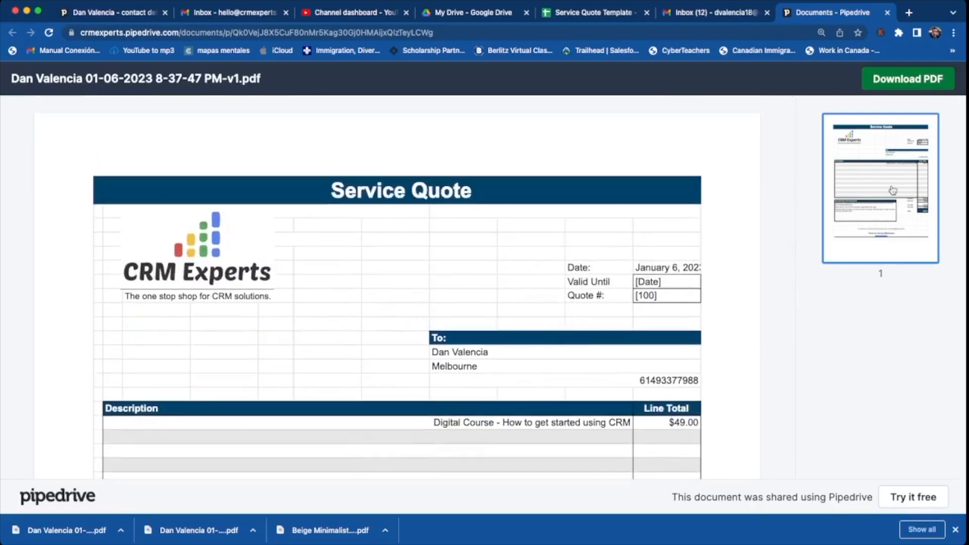
{"action": "left_click", "coordinate": [907, 81]}
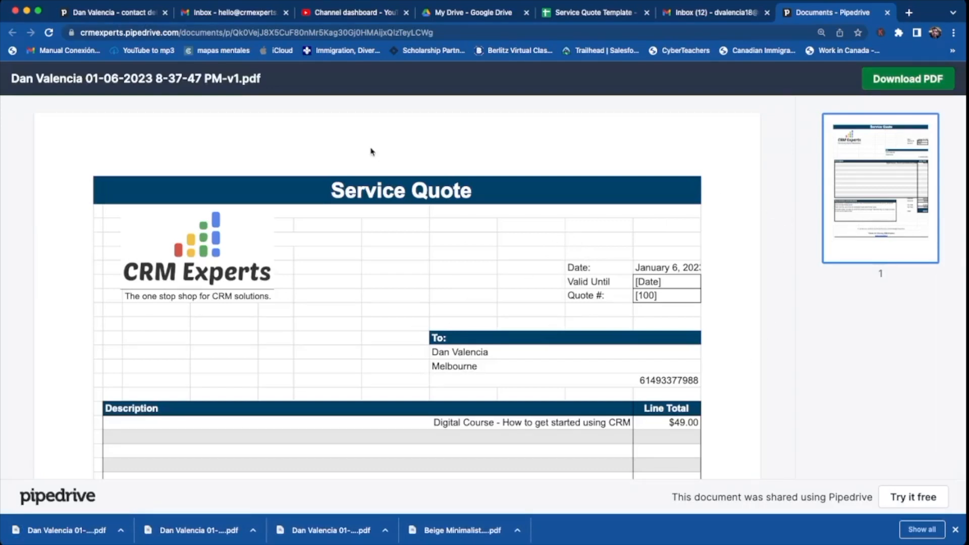
Return to the contact's page in Pipedrive, reload it, and check the email history for a notification about the quote document being opened.
{"action": "left_click", "coordinate": [131, 13]}
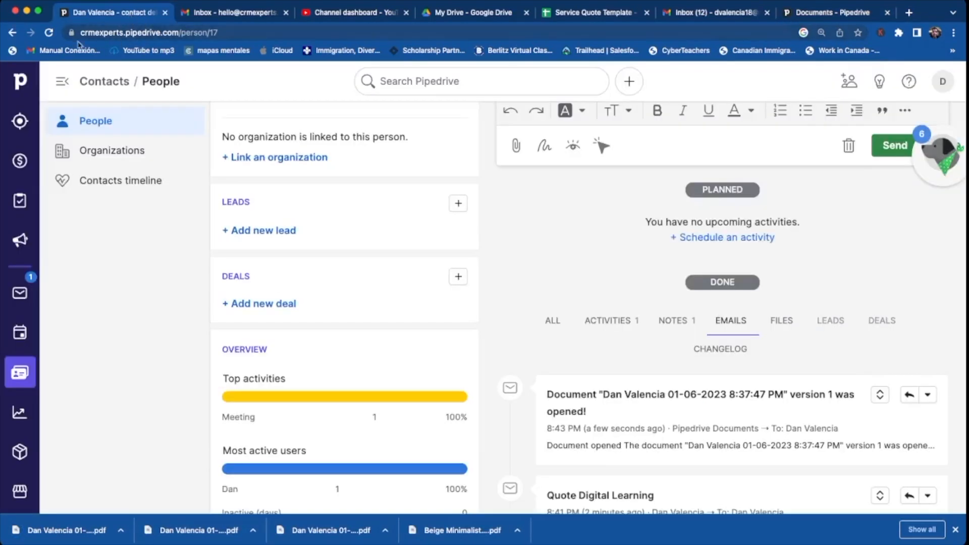
{"action": "left_click", "coordinate": [49, 32]}
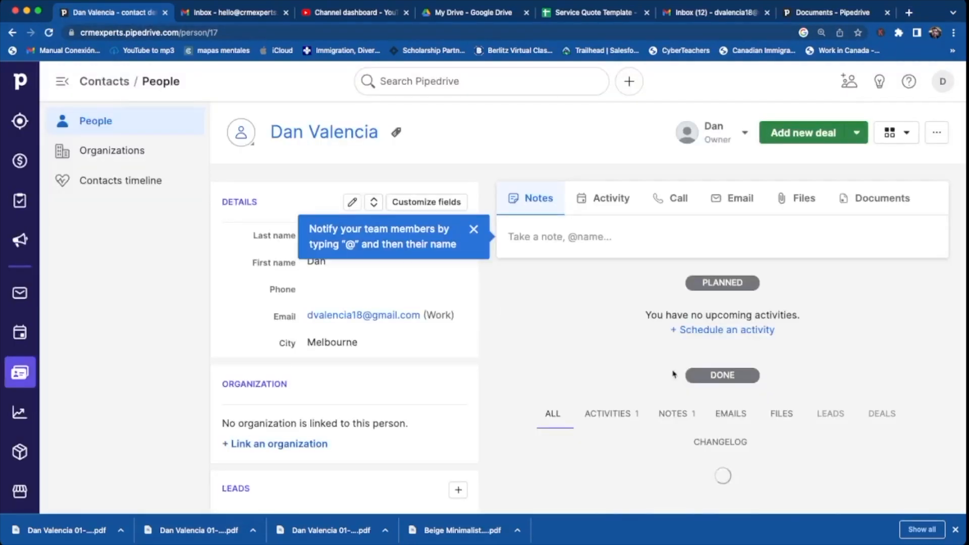
{"action": "scroll", "coordinate": [659, 365], "scroll_direction": "down", "scroll_amount": 2}
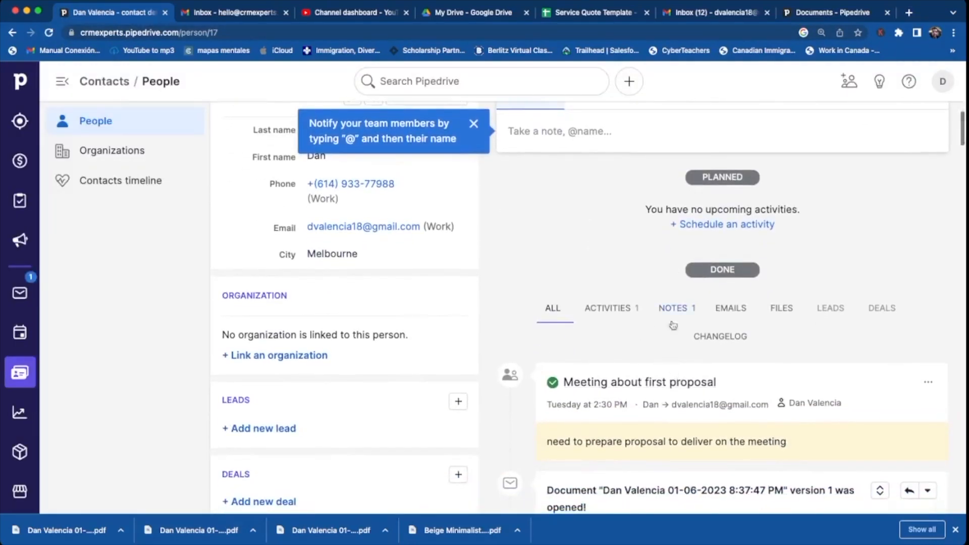
{"action": "left_click", "coordinate": [736, 317]}
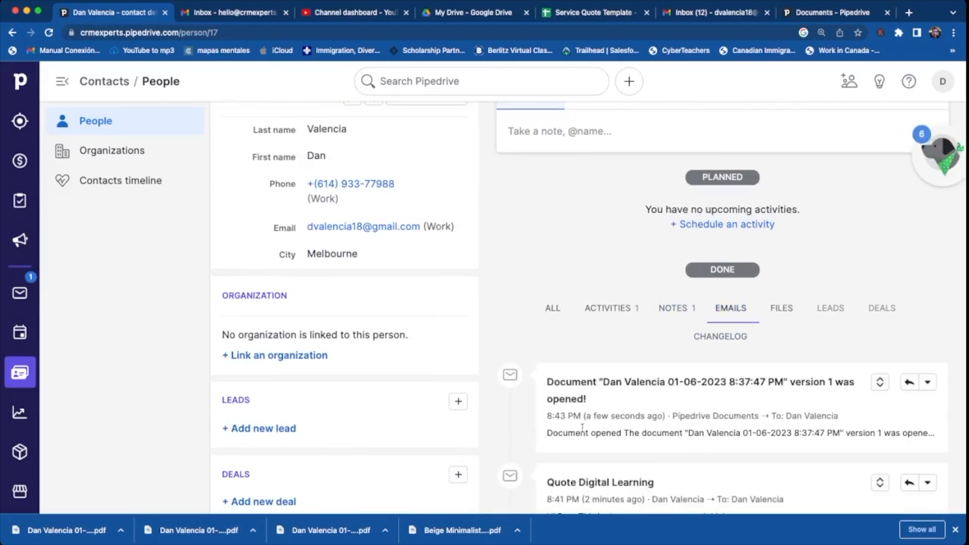
{"action": "left_click_drag", "start_coordinate": [597, 400], "coordinate": [550, 397]}
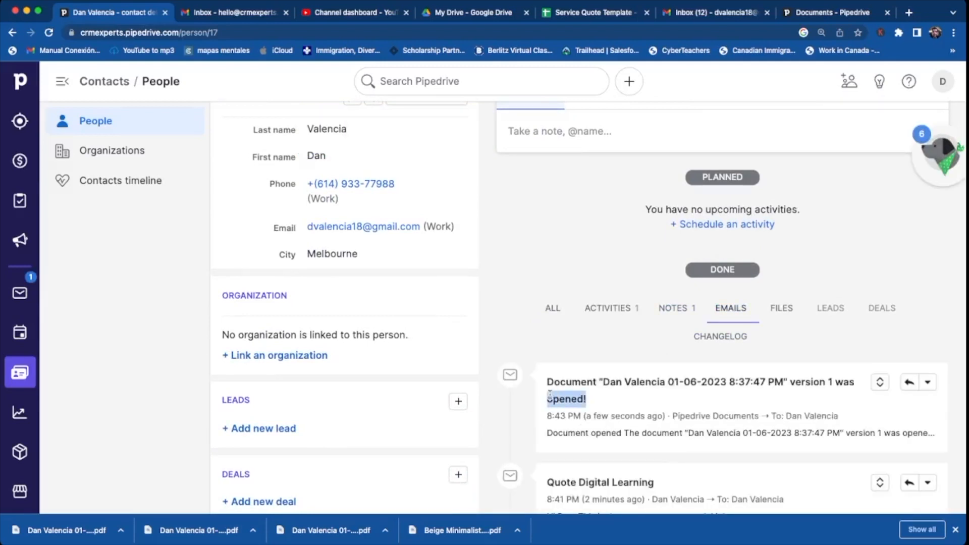
Show the documents linked to the contact.
{"action": "scroll", "coordinate": [550, 395], "scroll_direction": "up", "scroll_amount": 2}
{"action": "left_click", "coordinate": [843, 206]}
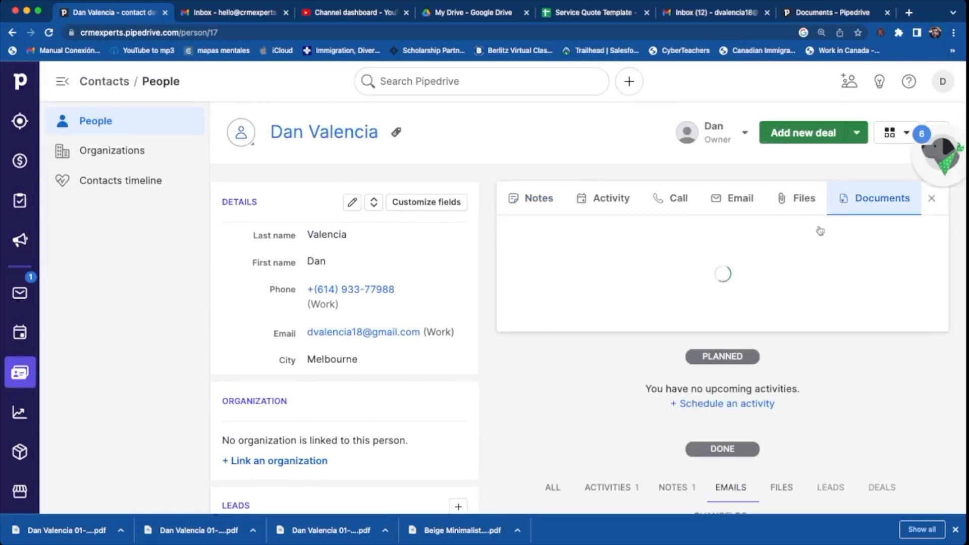